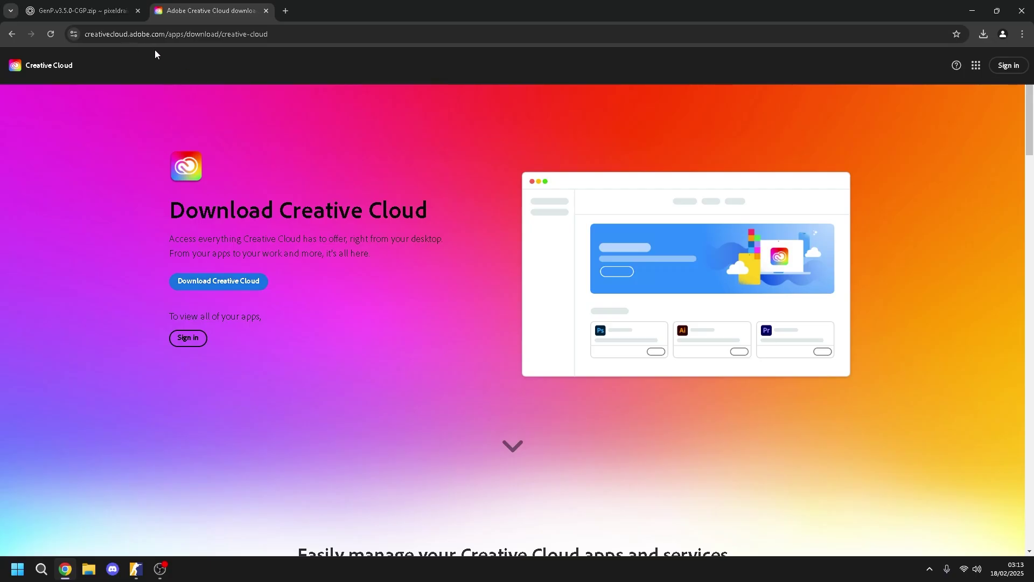
Launch the downloaded Creative_Cloud_Set-Up.exe installer from Chrome's downloads list
scroll(202, 281, "down", 10)
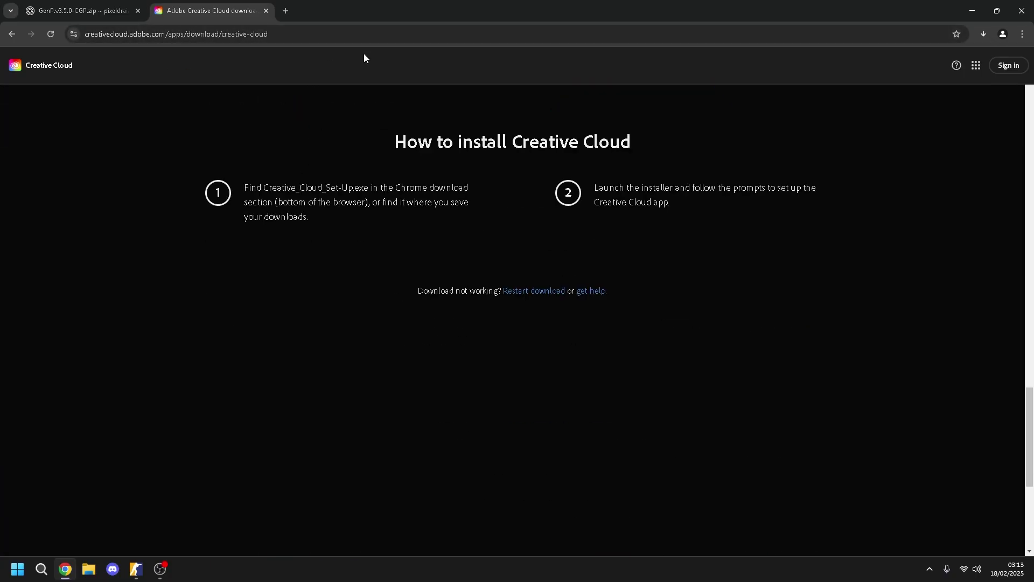
left_click(983, 33)
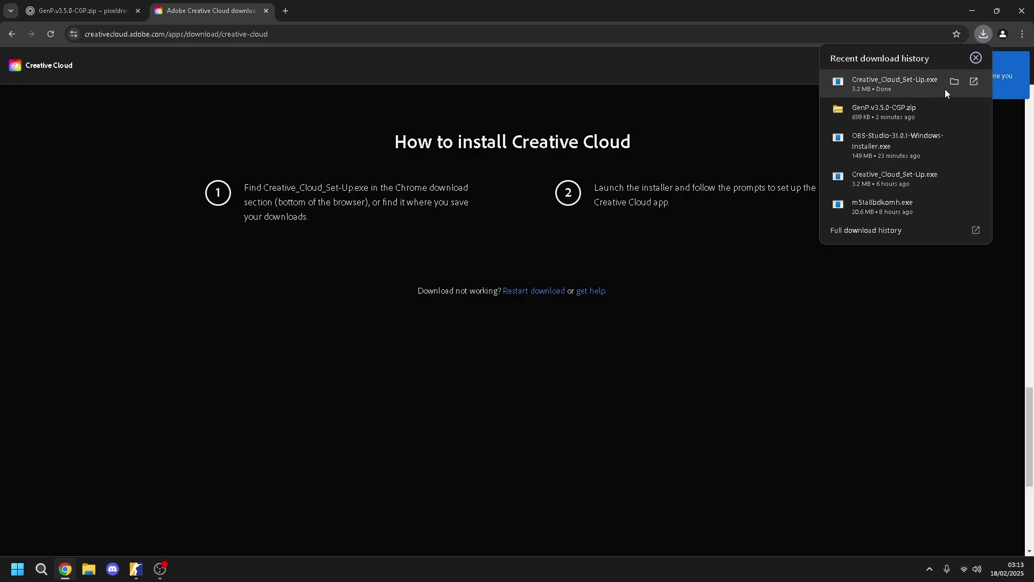
left_click(973, 83)
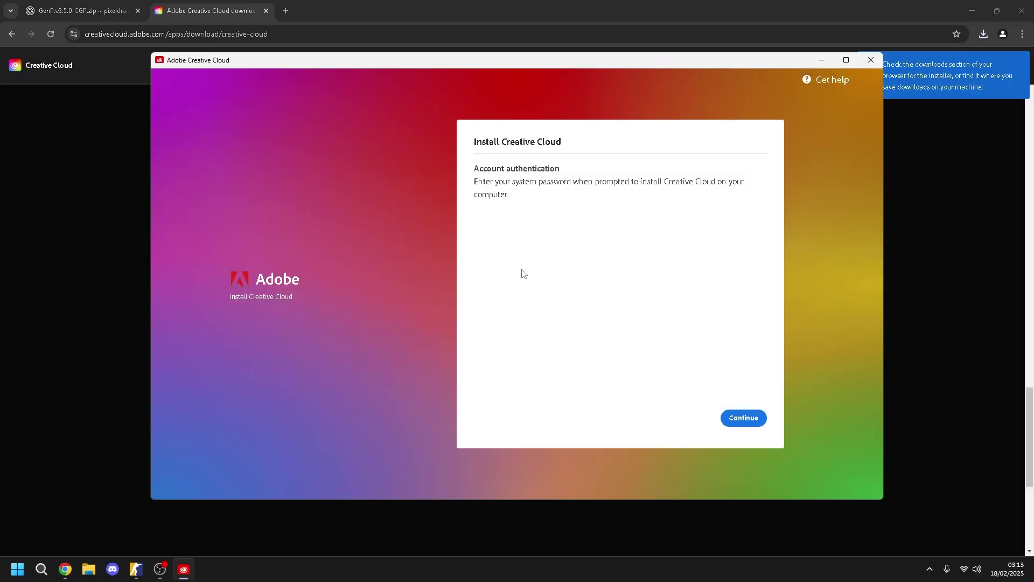
Continue the installation, approve the User Account Control prompt, and skip both survey questions
left_click(753, 418)
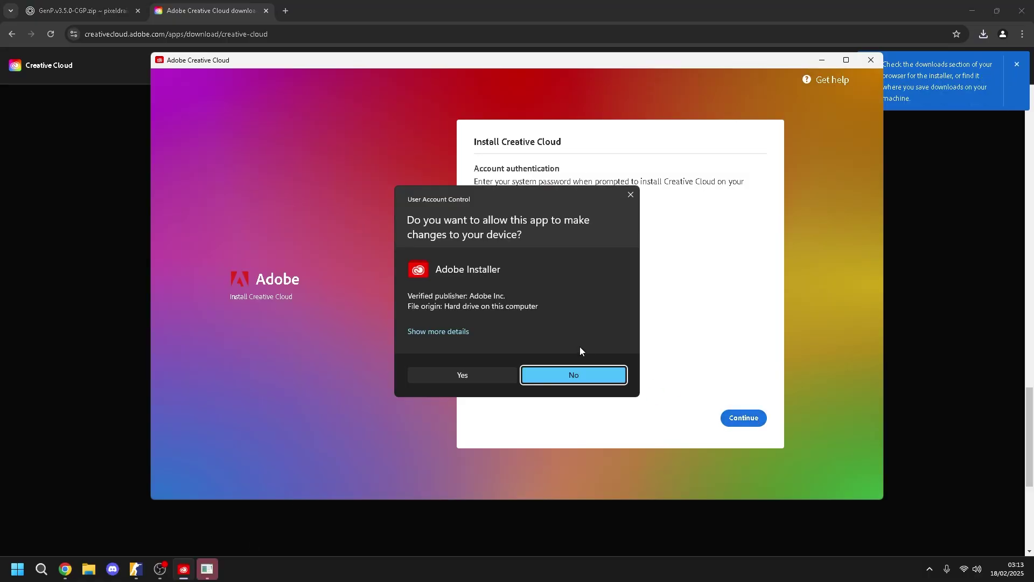
left_click(465, 379)
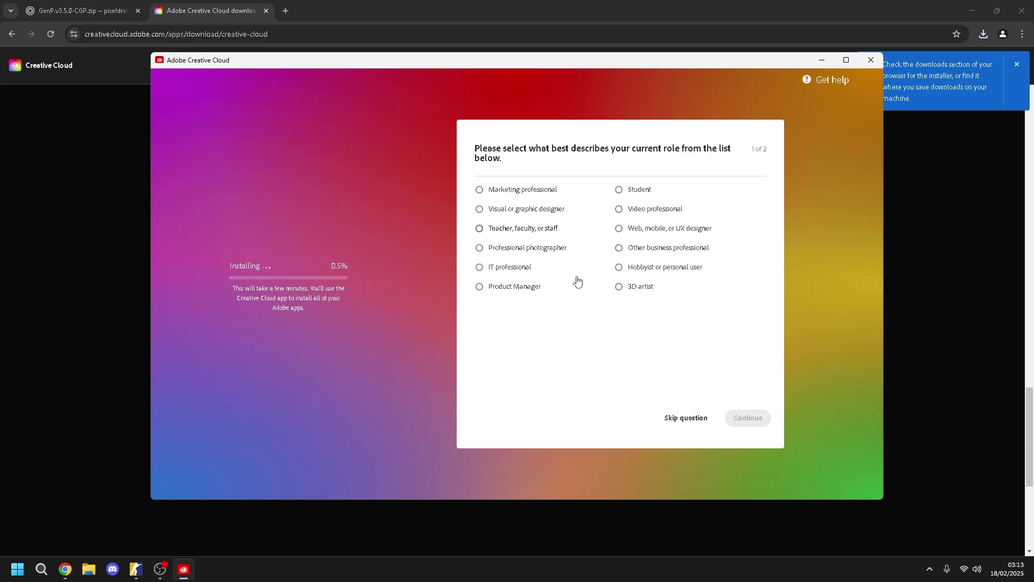
left_click(677, 418)
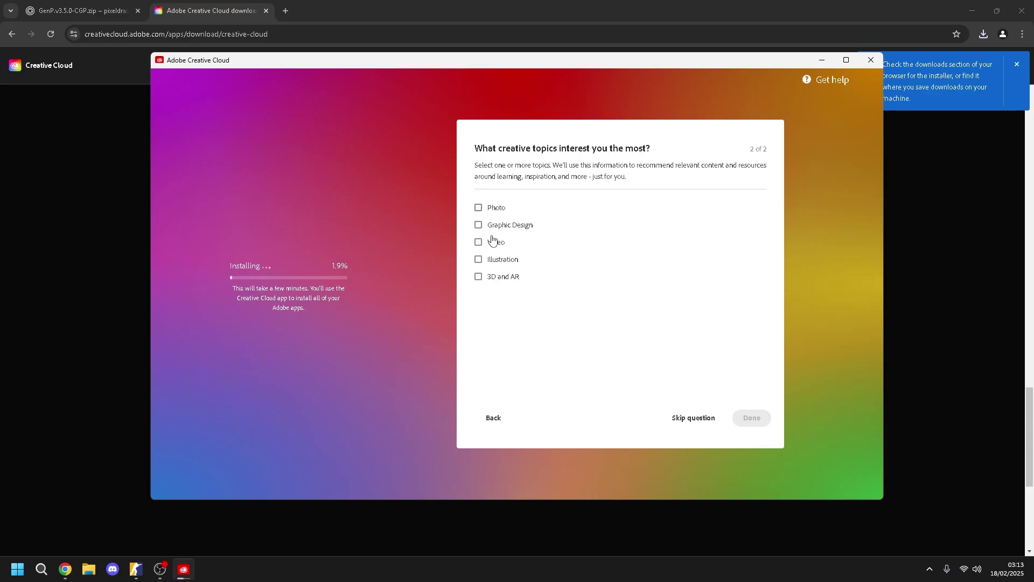
left_click(679, 418)
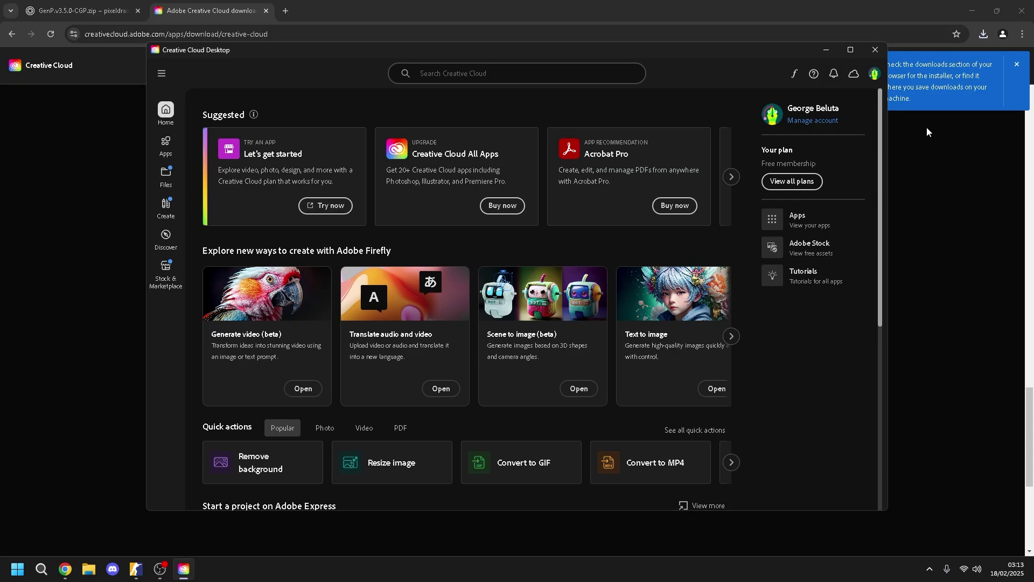
In Preferences, turn off launch at login, background running and automatic updates, then close Creative Cloud
left_click(161, 75)
mouse_move(200, 100)
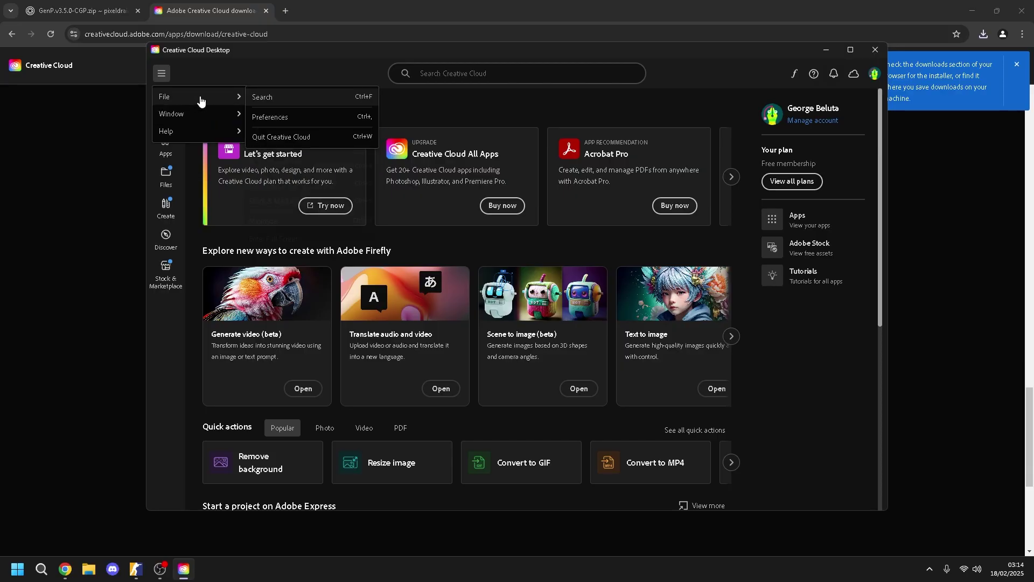
left_click(302, 123)
scroll(463, 344, "down", 2)
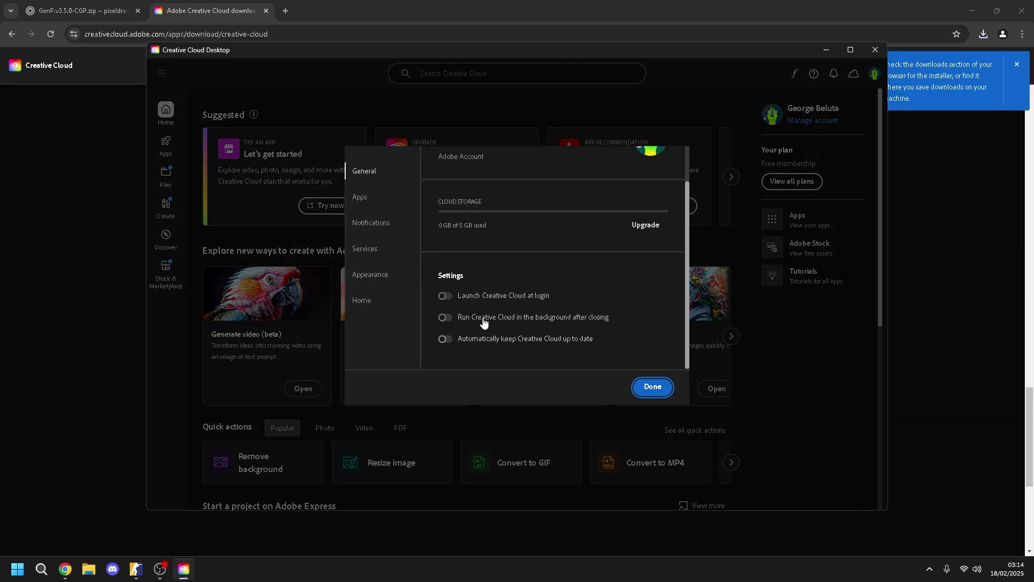
left_click(445, 296)
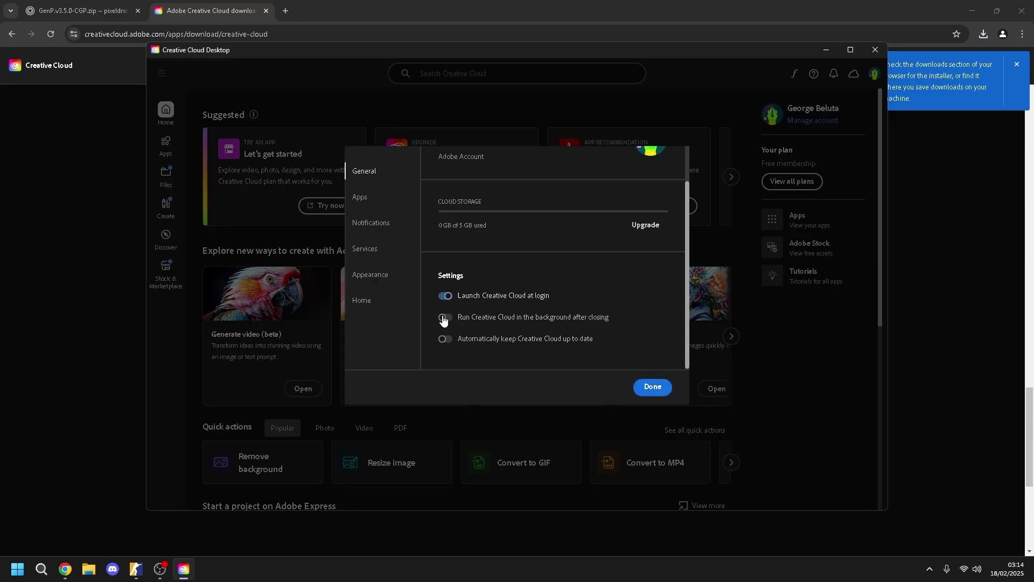
left_click(445, 317)
left_click(445, 340)
left_click(445, 296)
left_click(445, 318)
left_click(445, 338)
left_click(652, 388)
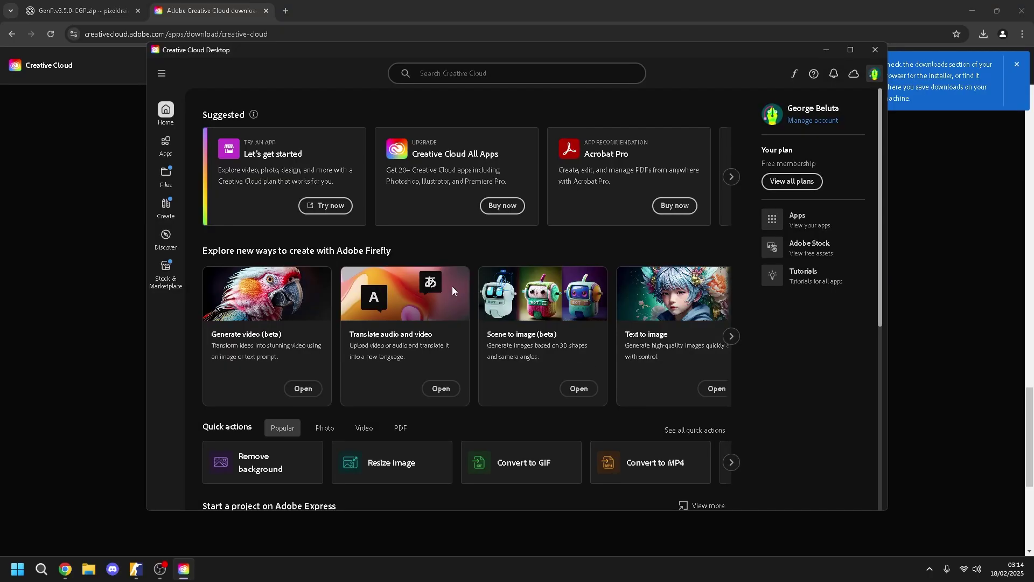
key("alt+F4")
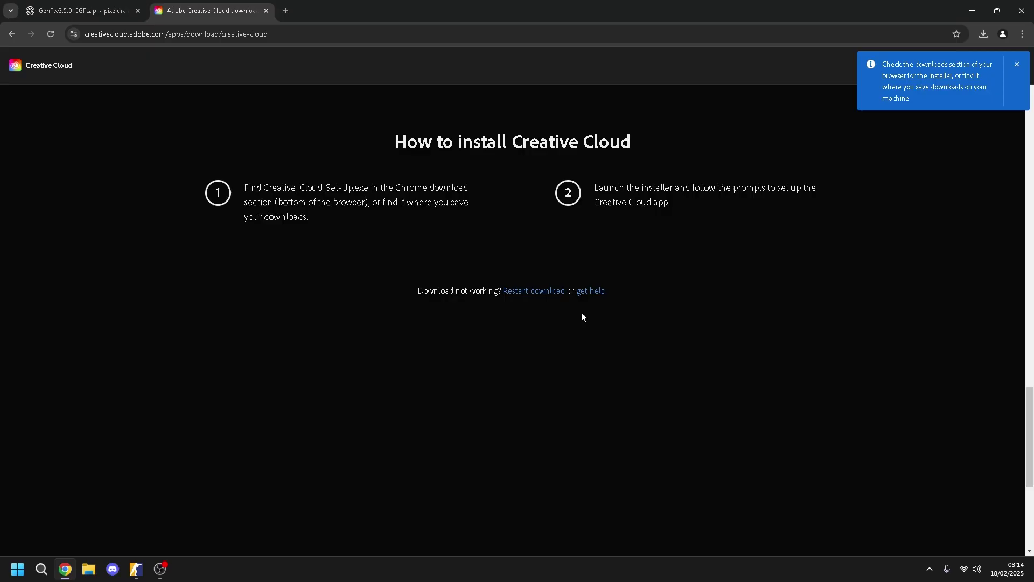
Copy the GenP.v3.5.0-CGP folder out of GenP.v3.5.0-CGP.zip into the Downloads folder
left_click(74, 12)
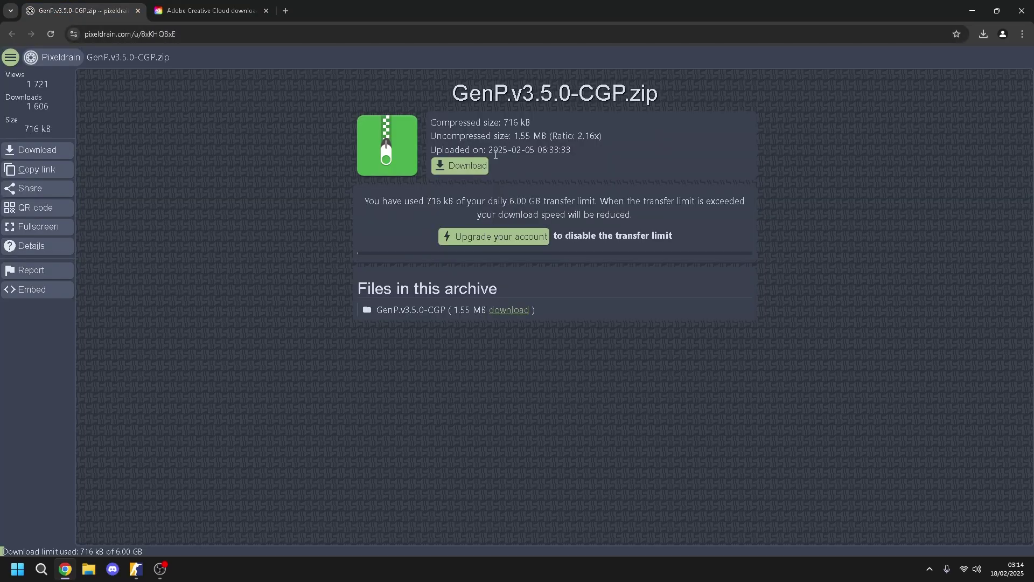
left_click(91, 569)
left_click(296, 245)
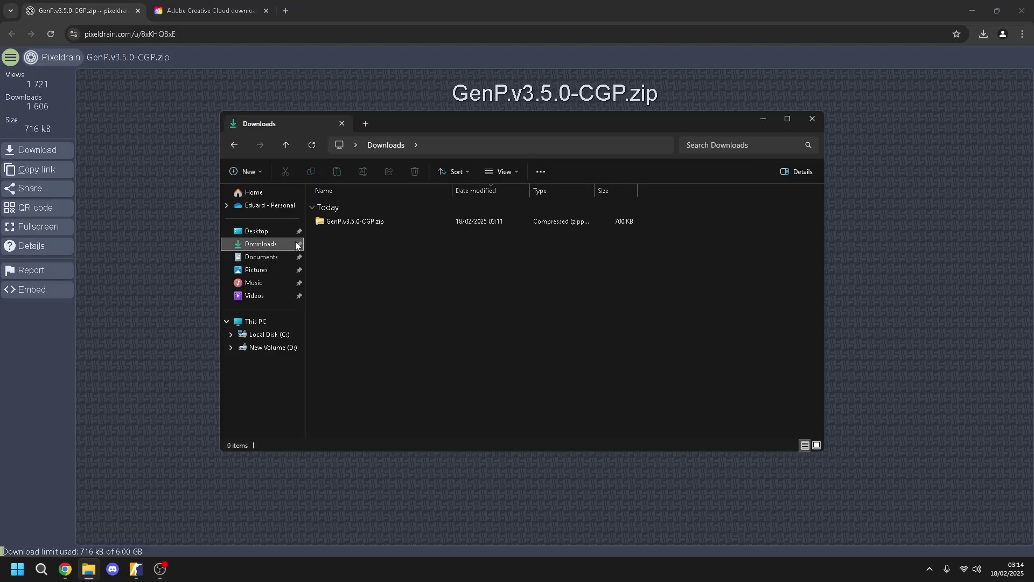
double_click(340, 222)
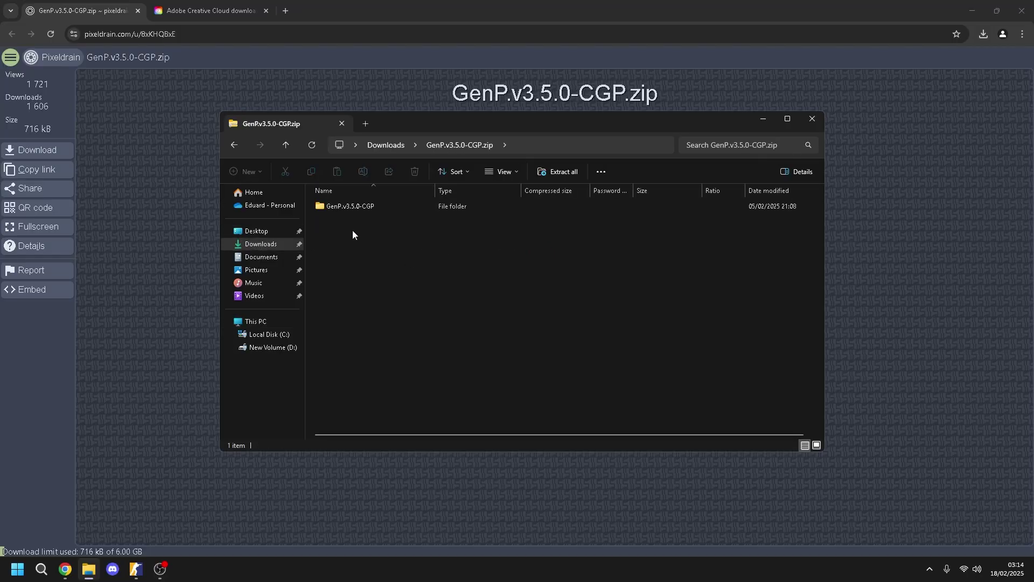
left_click_drag(351, 206, 259, 247)
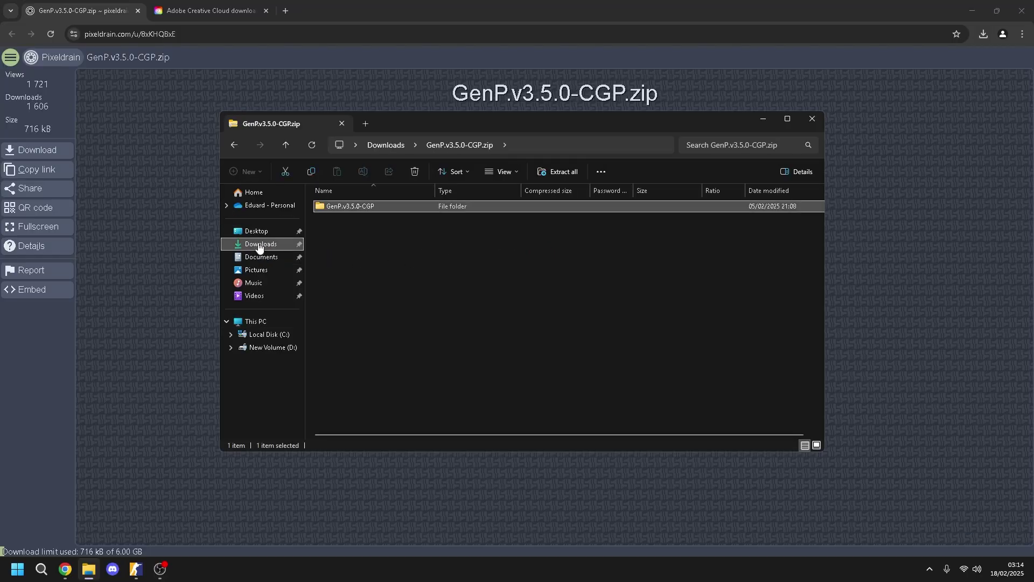
left_click(259, 247)
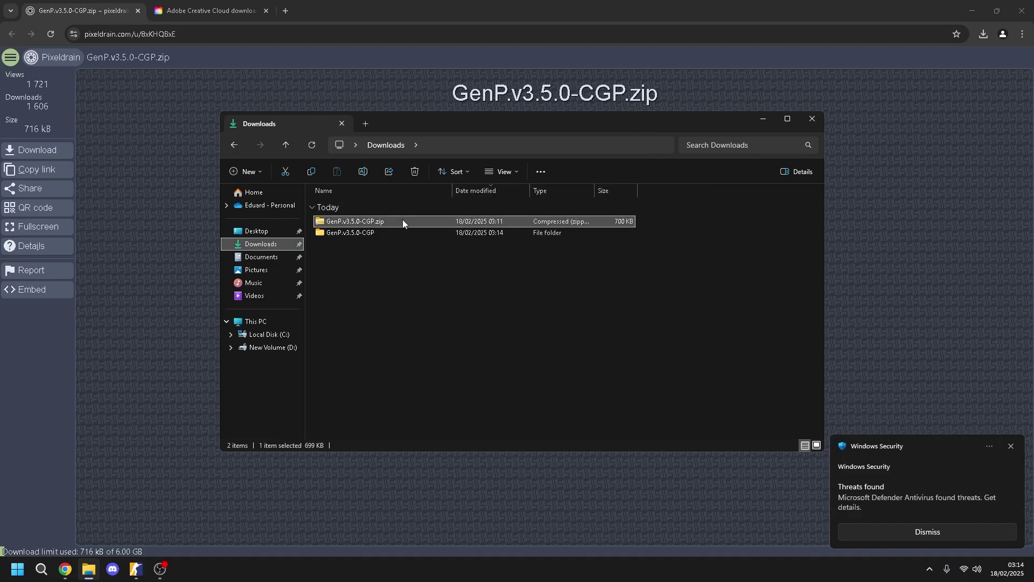
Open the extracted GenP folder, then reach Windows Security's Virus & threat protection settings via Start search
double_click(350, 233)
left_click(41, 570)
type("virus")
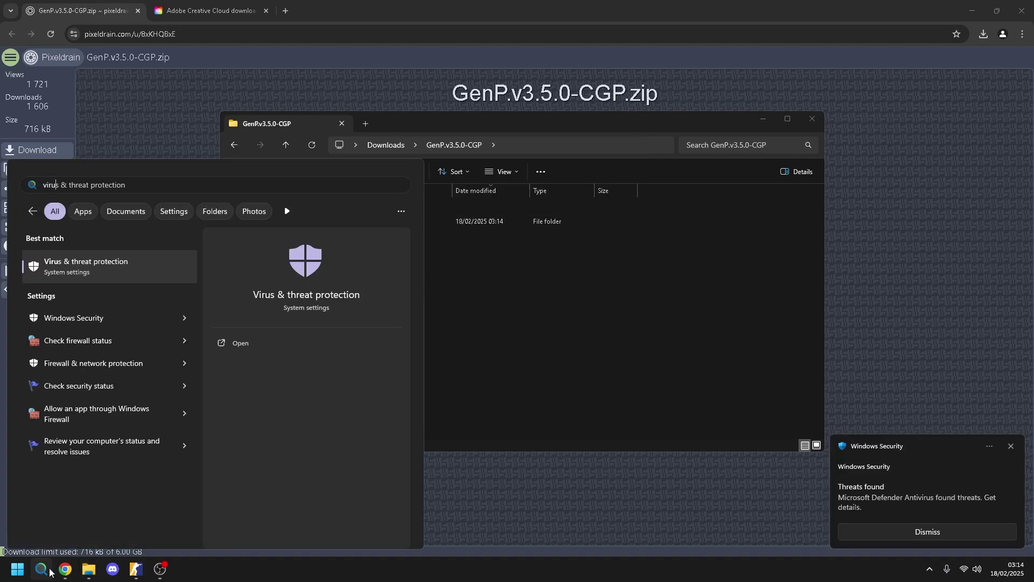
key("Return")
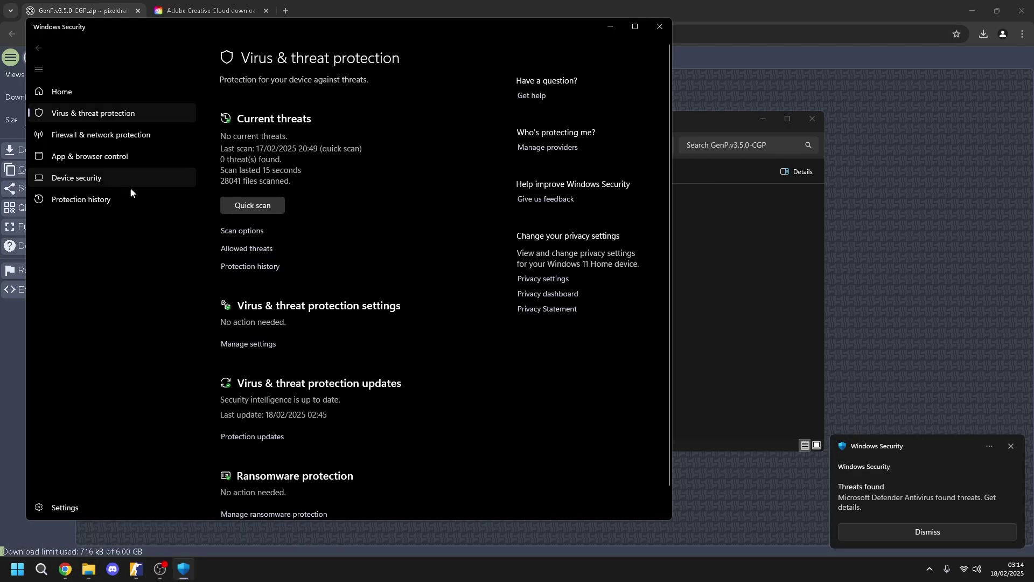
left_click(247, 341)
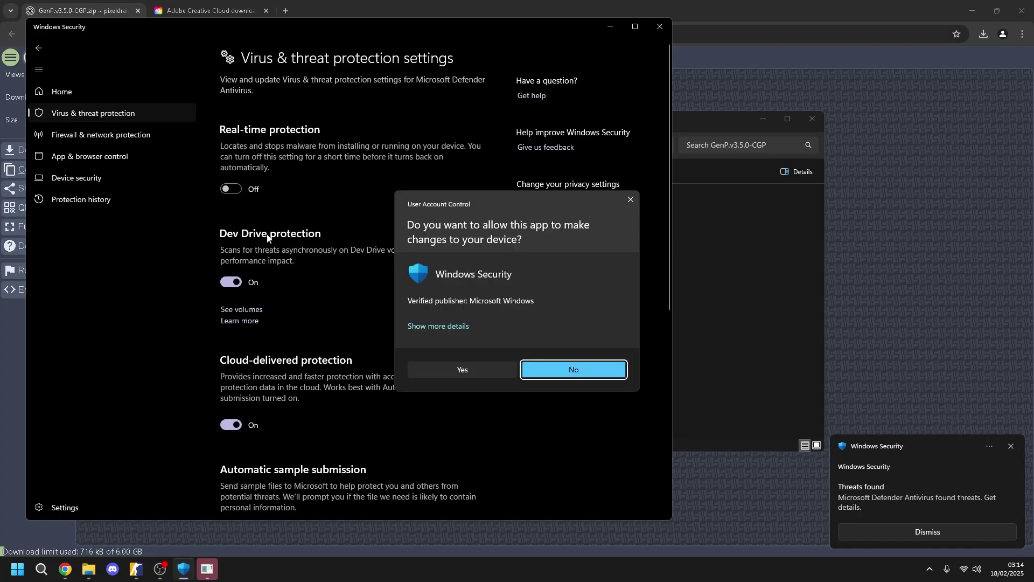
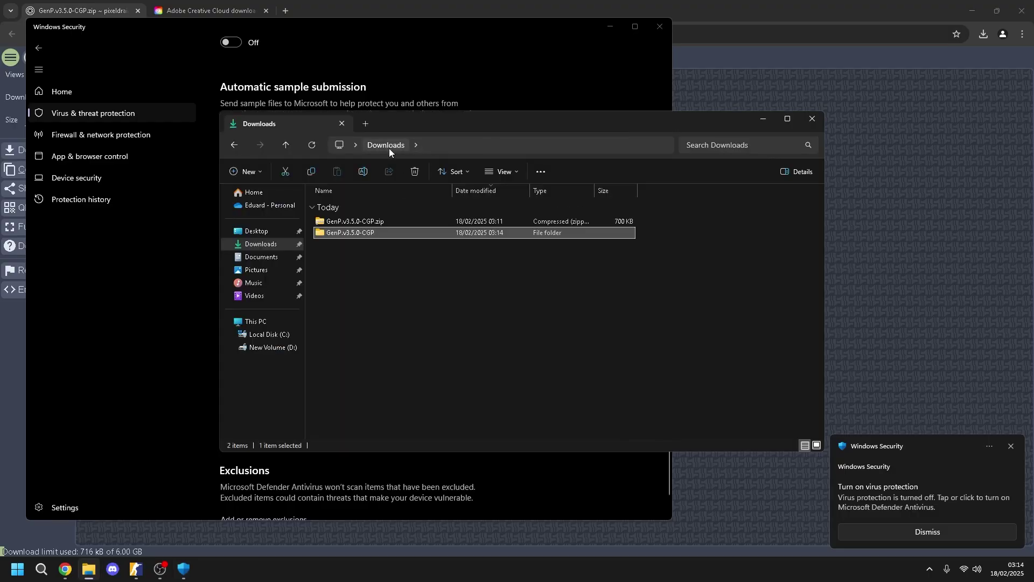
Extract the GenP.v3.5.0-CGP folder from the zip into Downloads, replacing existing files
double_click(350, 220)
left_click_drag(360, 205, 261, 244)
left_click(448, 204)
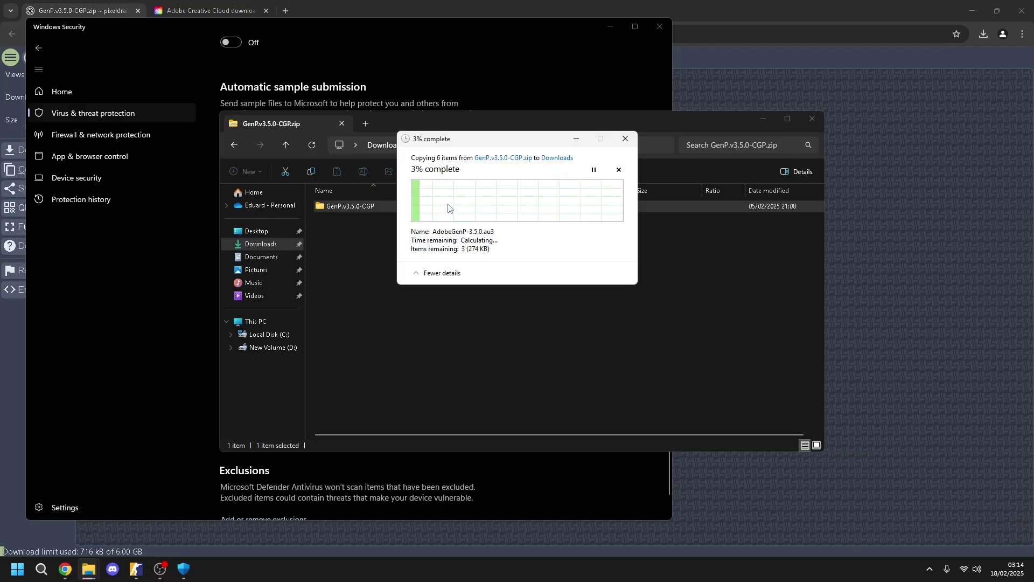
left_click(251, 246)
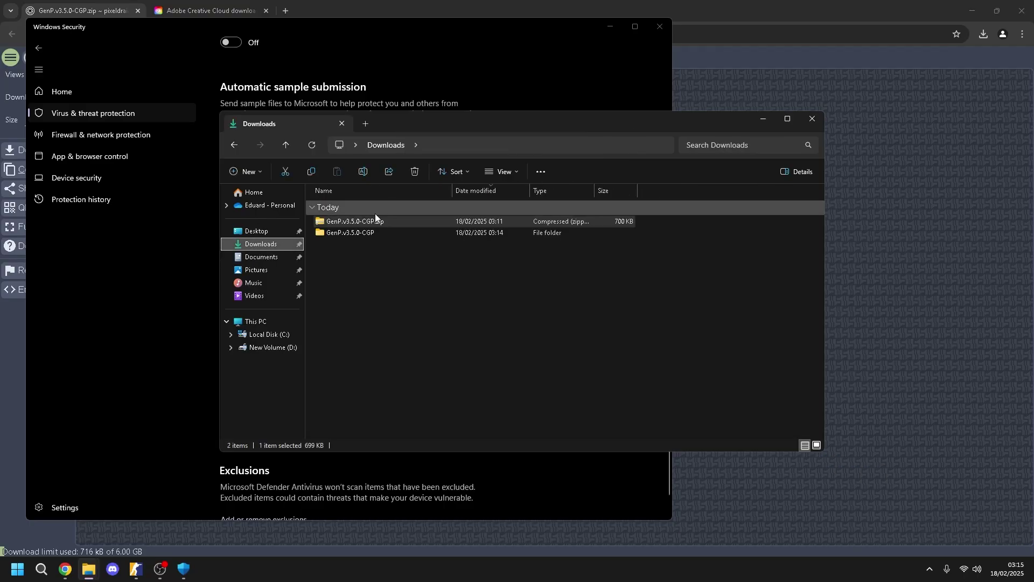
Run GenP 3.5.0.exe as administrator and search for installed Adobe apps
double_click(367, 220)
double_click(347, 222)
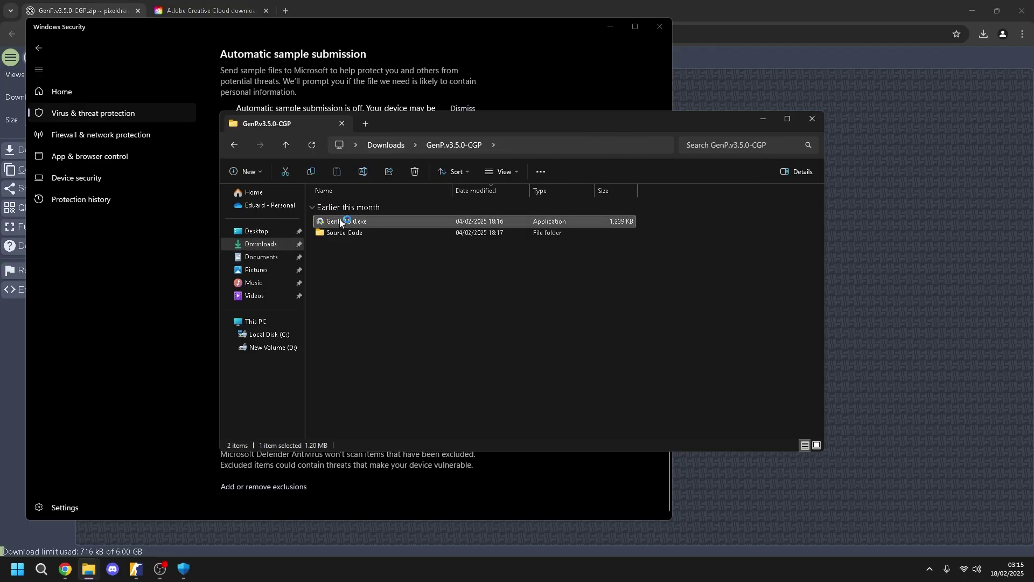
left_click(483, 401)
left_click(450, 394)
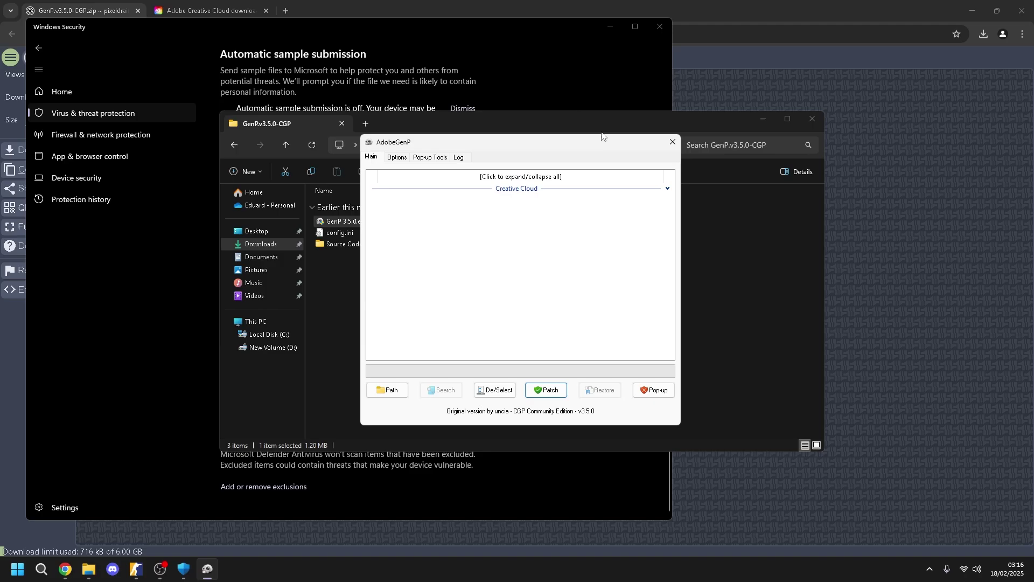
Patch the three Creative Cloud files, then close GenP and its folder window
left_click(667, 189)
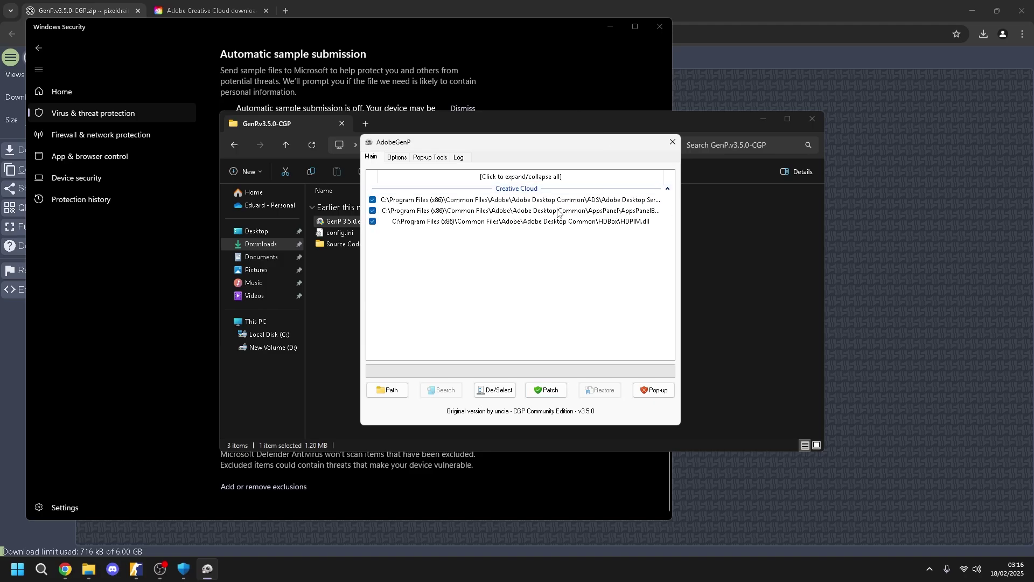
left_click(546, 395)
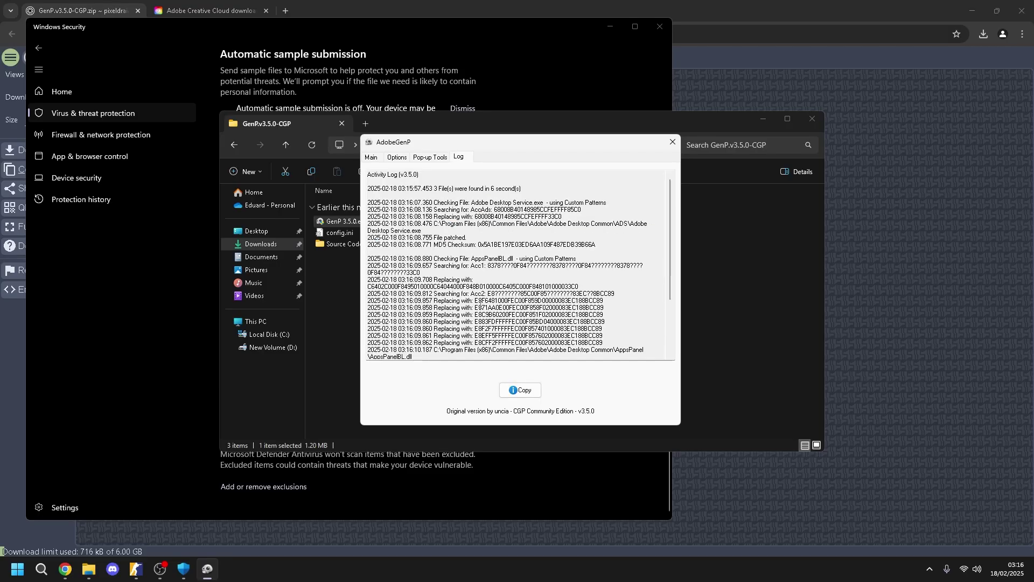
left_click(371, 156)
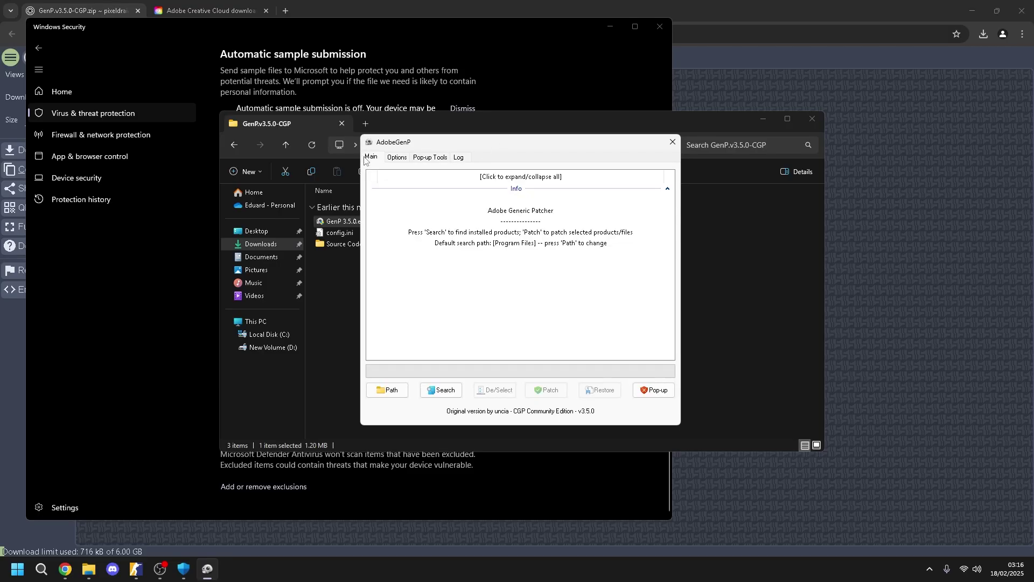
left_click(673, 142)
left_click(812, 119)
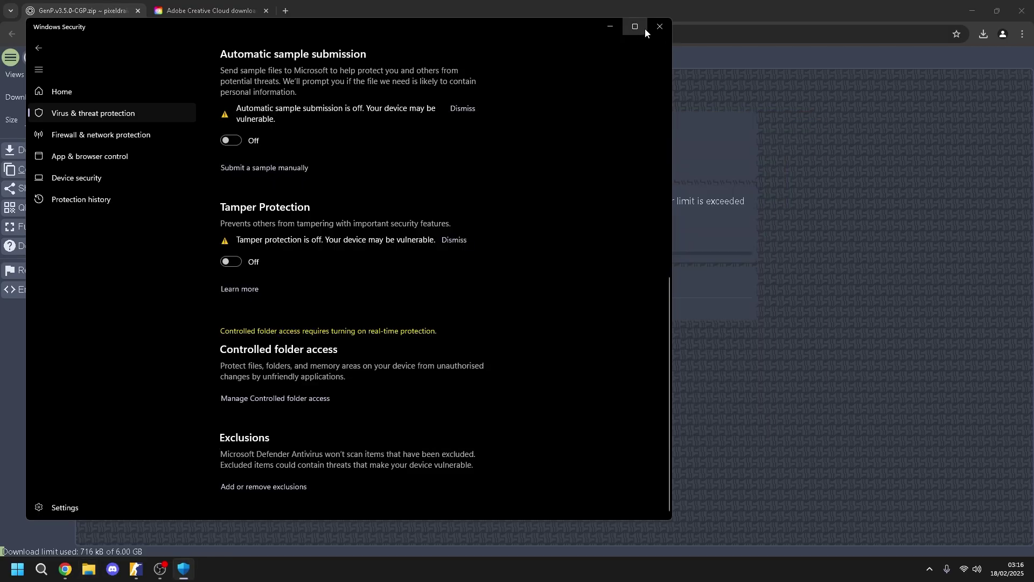
Close Windows Security and Chrome, then launch Adobe Creative Cloud by searching 'cr'
left_click(660, 27)
left_click(1022, 11)
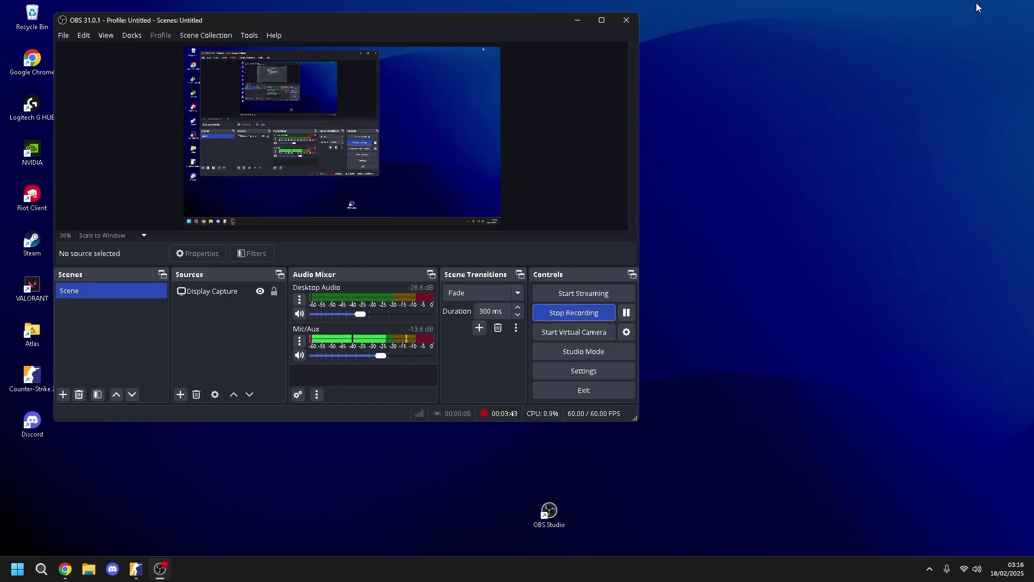
left_click(41, 569)
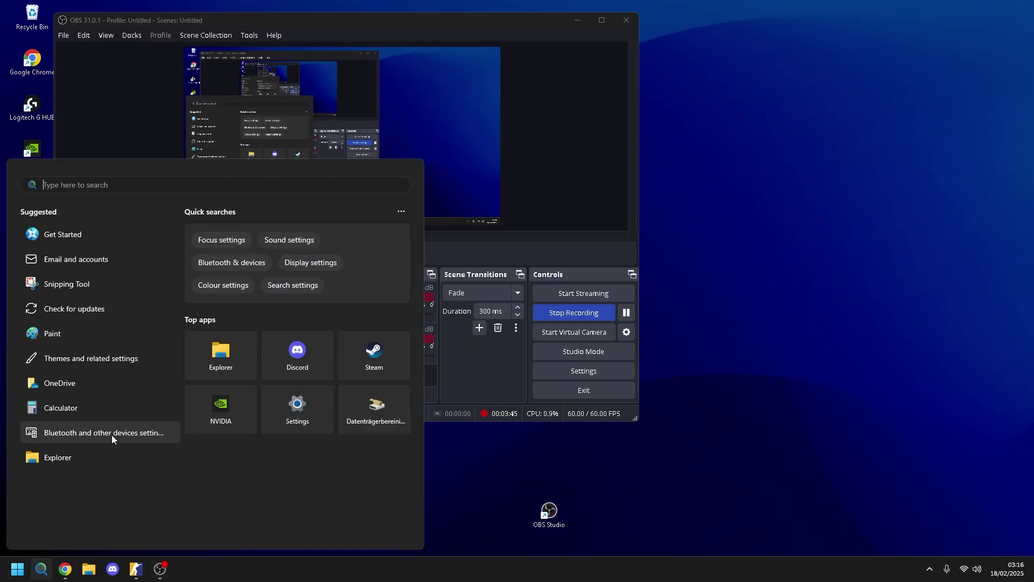
type("cre")
key("Return")
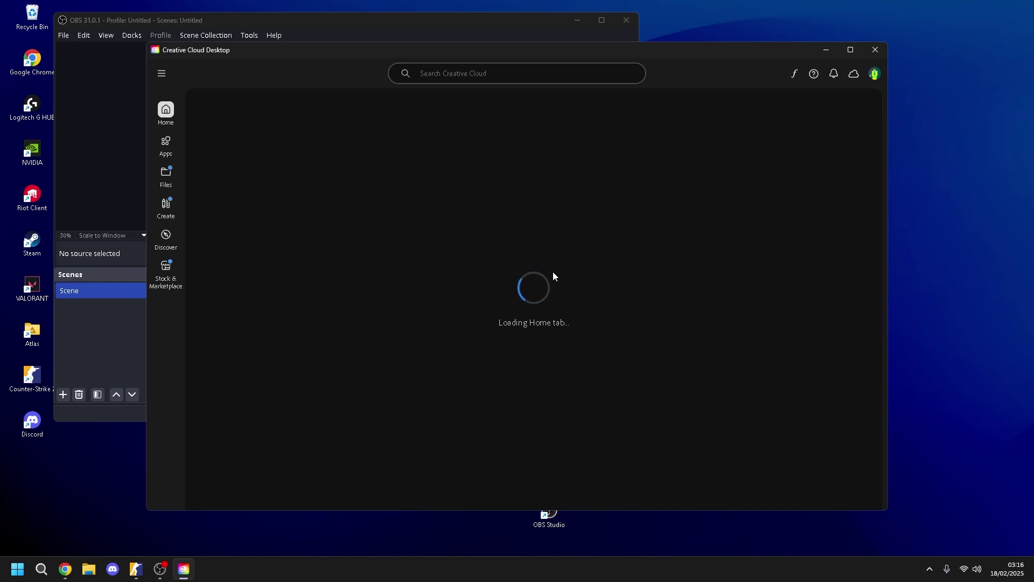
Start installing Premiere Pro from the Apps list and dismiss the two intro tips
left_click(169, 146)
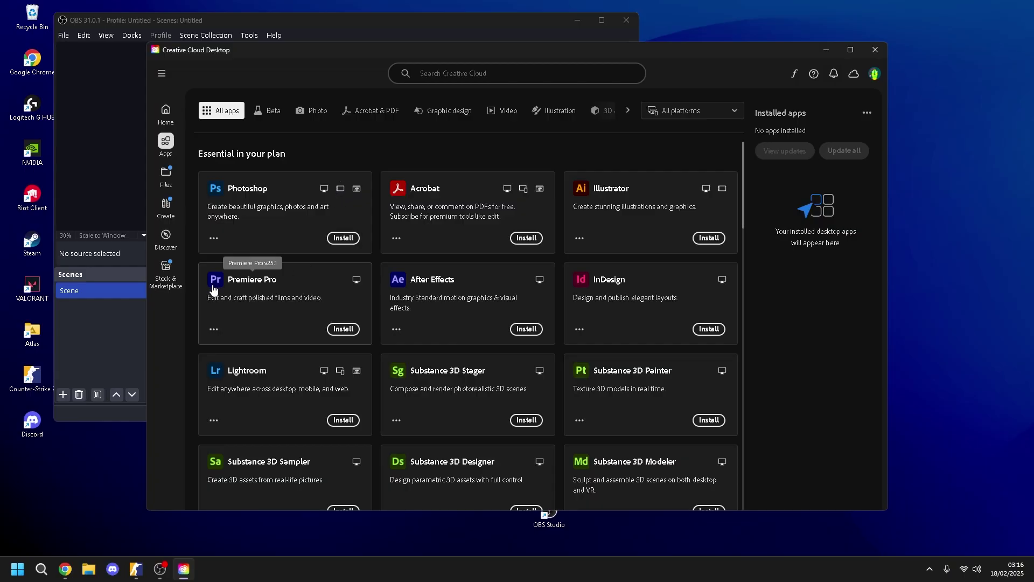
left_click(339, 329)
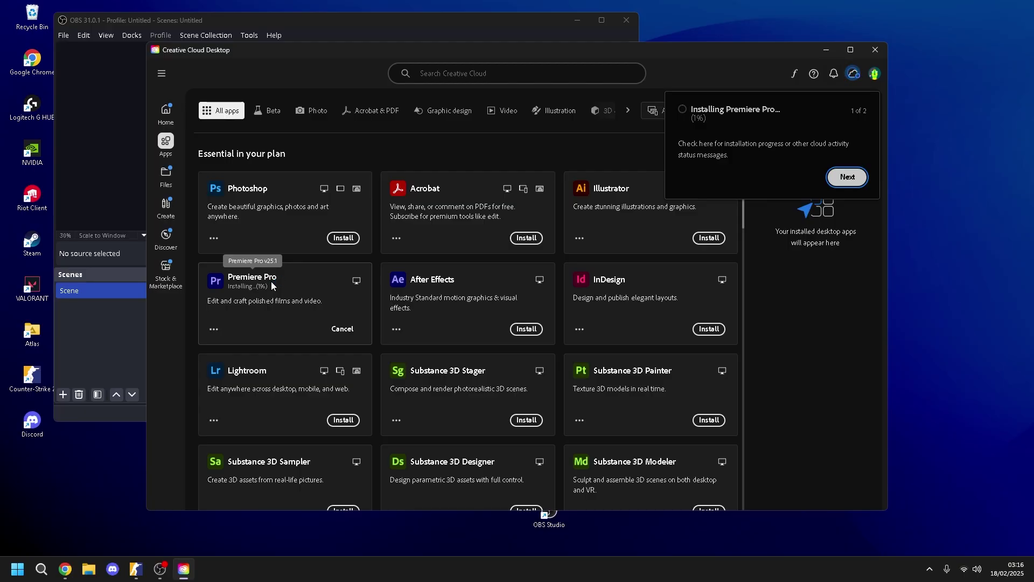
left_click(848, 177)
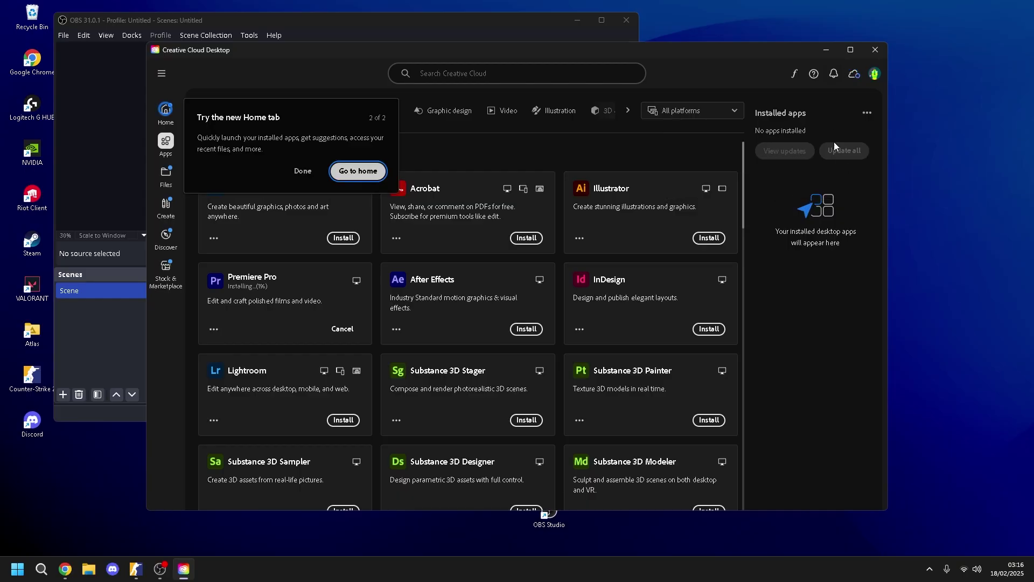
left_click(303, 171)
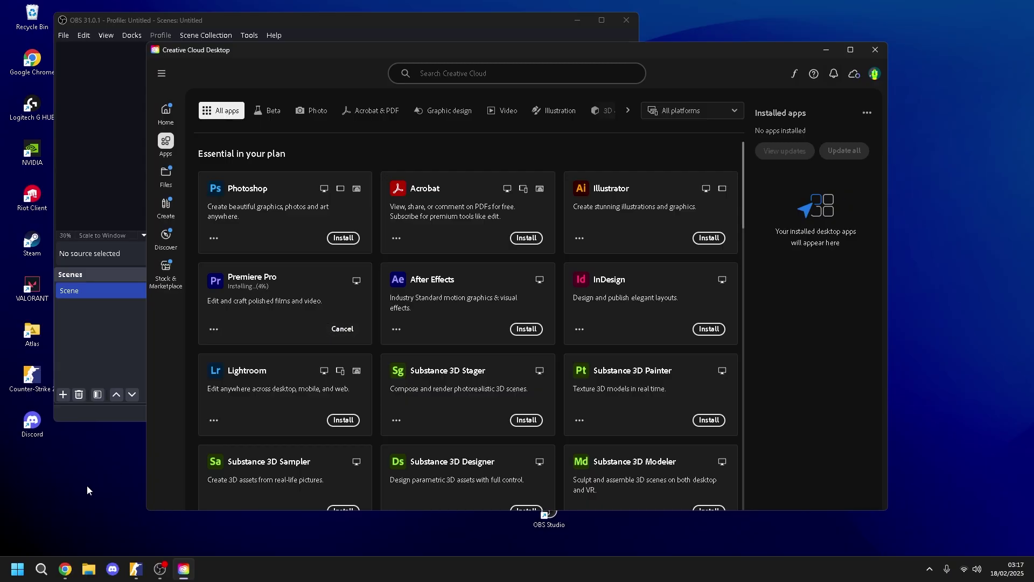
left_click(48, 568)
type("preme")
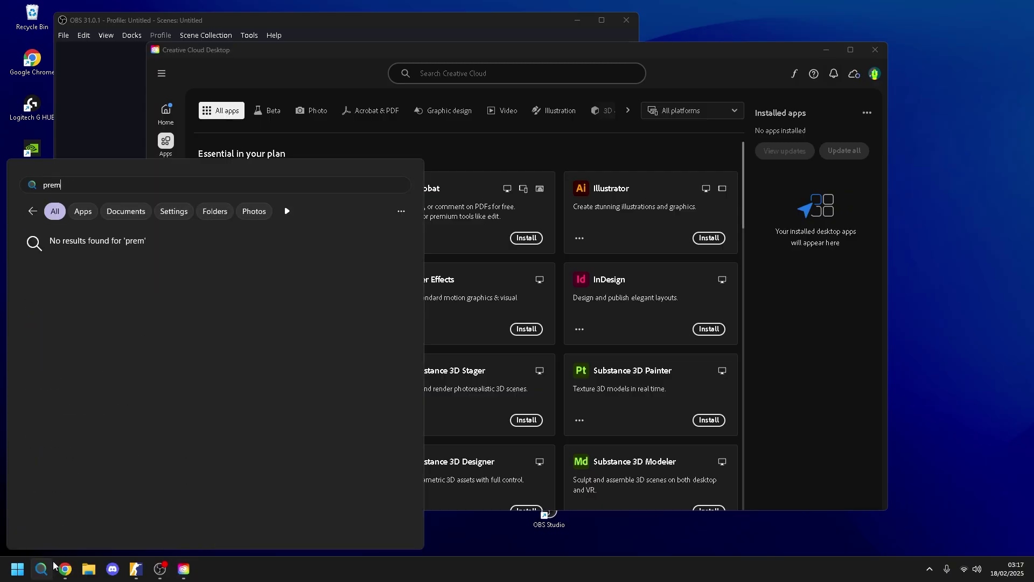
key("BackSpace")
key("BackSpace")
type("emie")
key("BackSpace")
key("BackSpace")
key("BackSpace")
key("BackSpace")
key("BackSpace")
key("BackSpace")
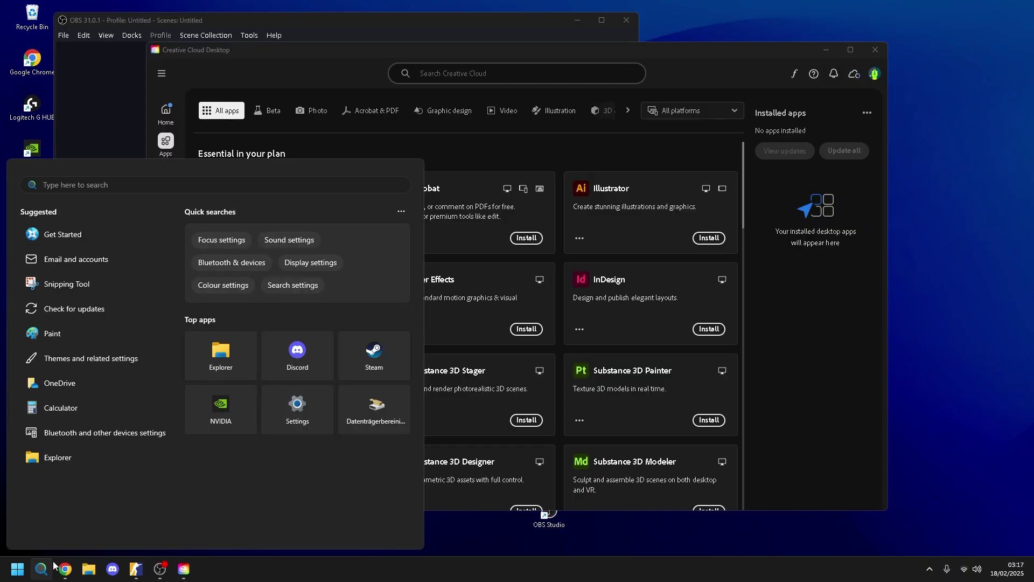
type("steam")
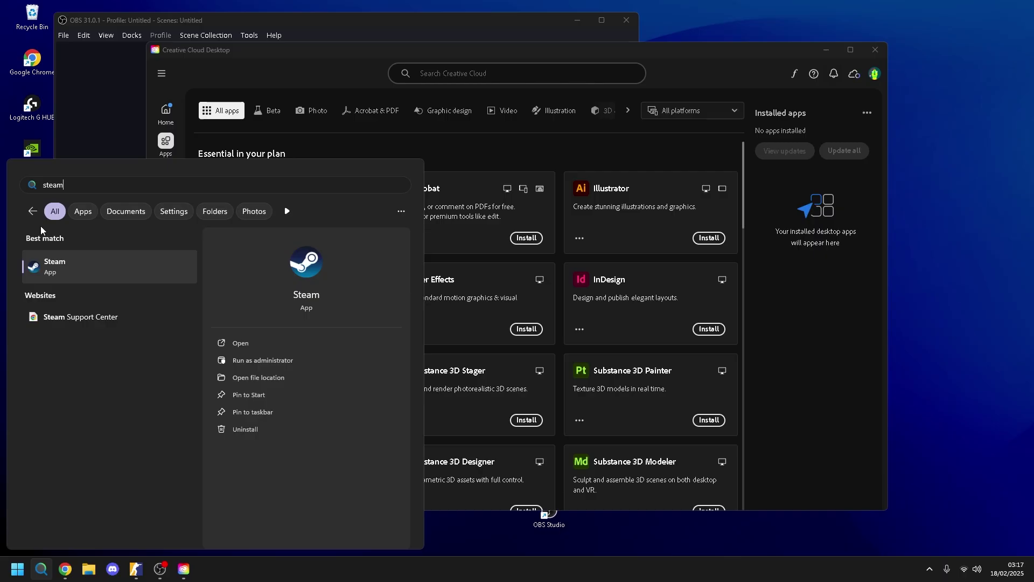
key("ctrl+a")
type("coun")
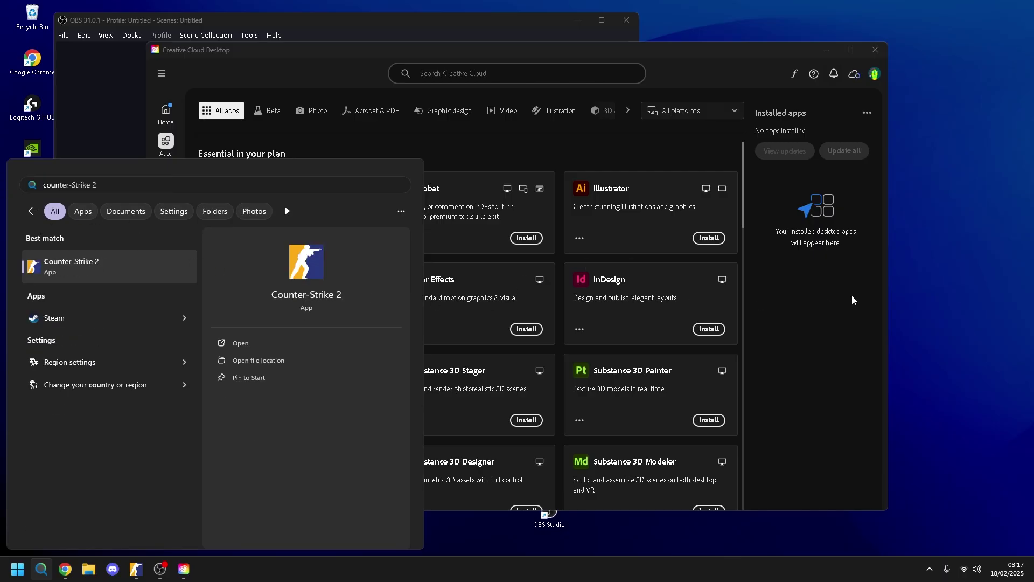
left_click(677, 326)
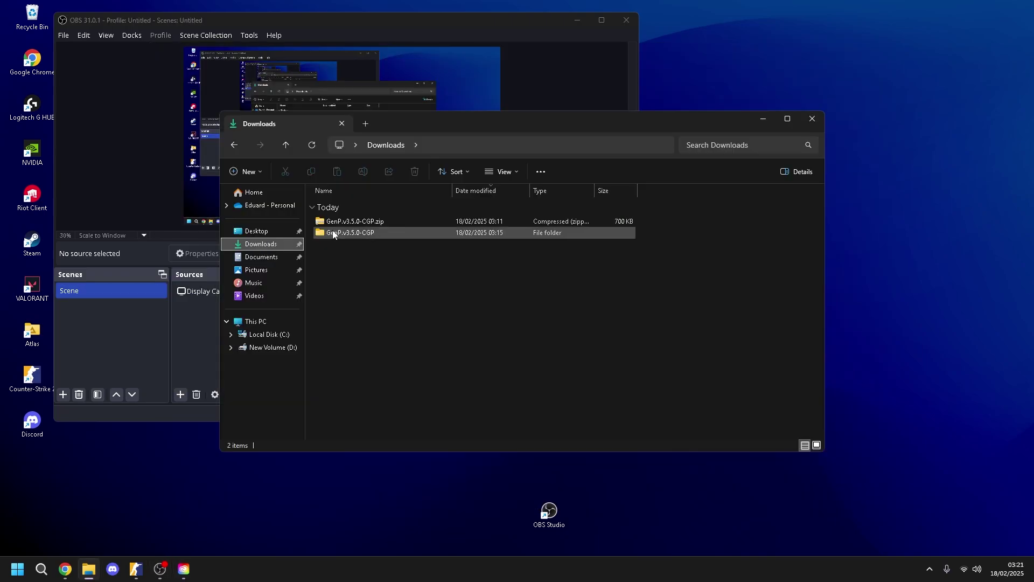
Run GenP as administrator, search for installed Adobe products, and close its folder window
double_click(353, 232)
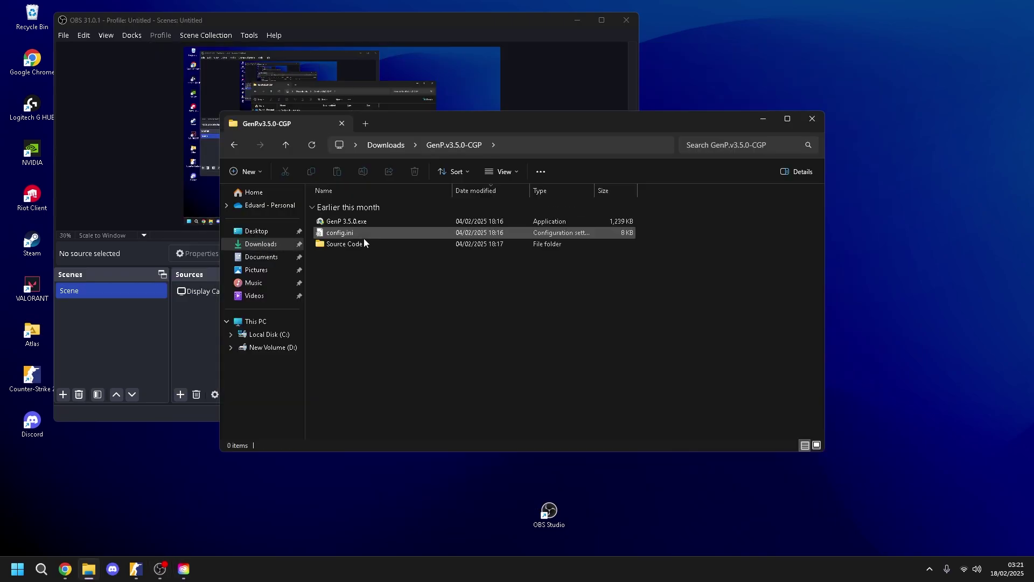
double_click(356, 223)
left_click(461, 406)
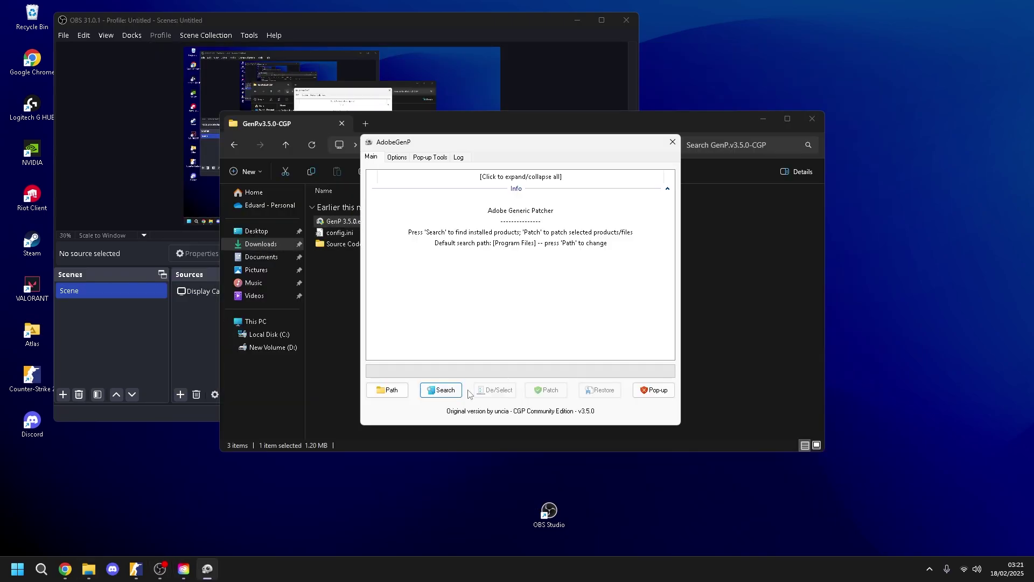
left_click(440, 391)
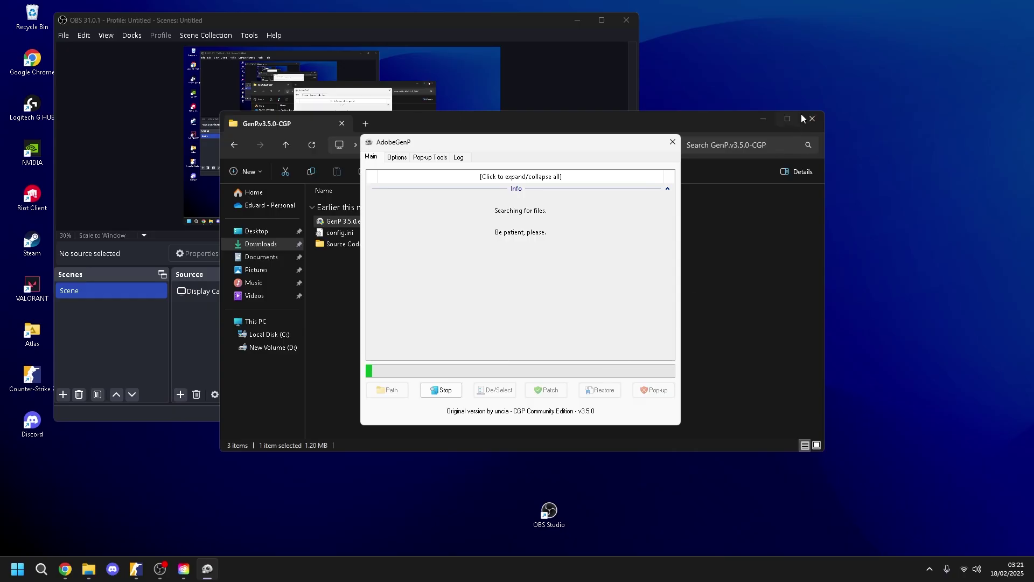
left_click(808, 118)
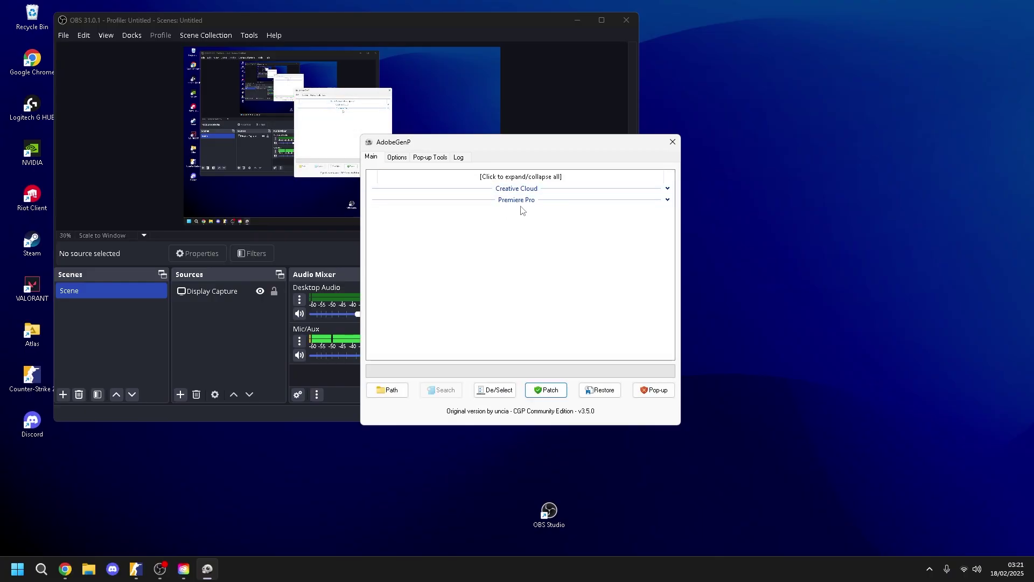
Patch the found Premiere Pro 2025 files and check the activity log
left_click(667, 200)
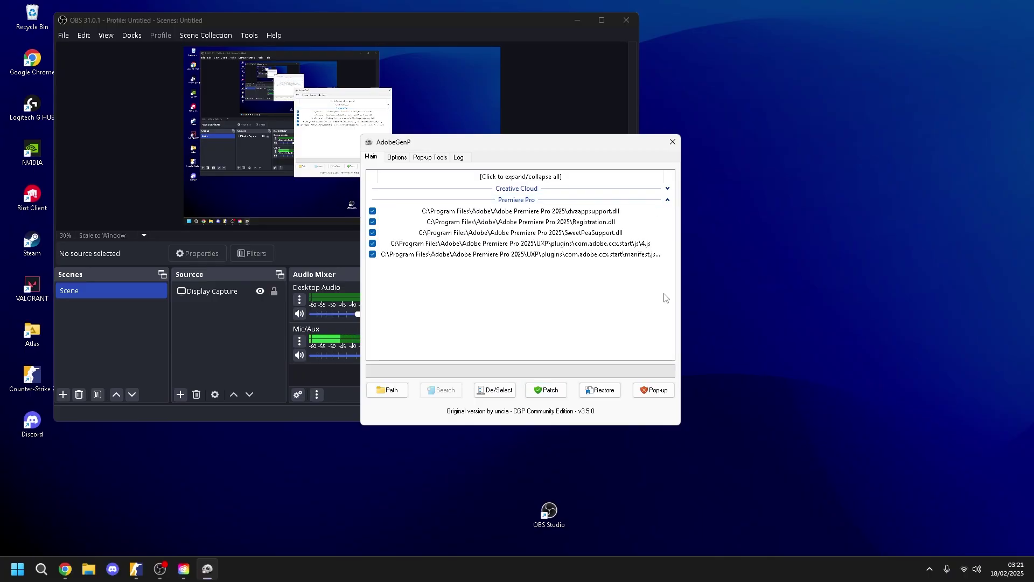
left_click(549, 391)
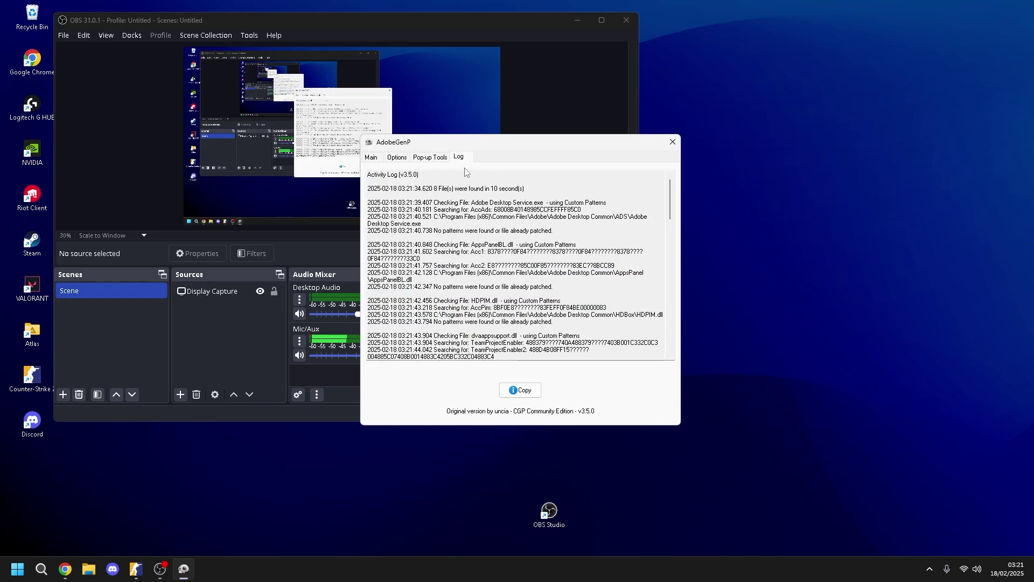
left_click(397, 158)
Return GenP to its main page and launch Premiere Pro by searching 'pr'
left_click(371, 158)
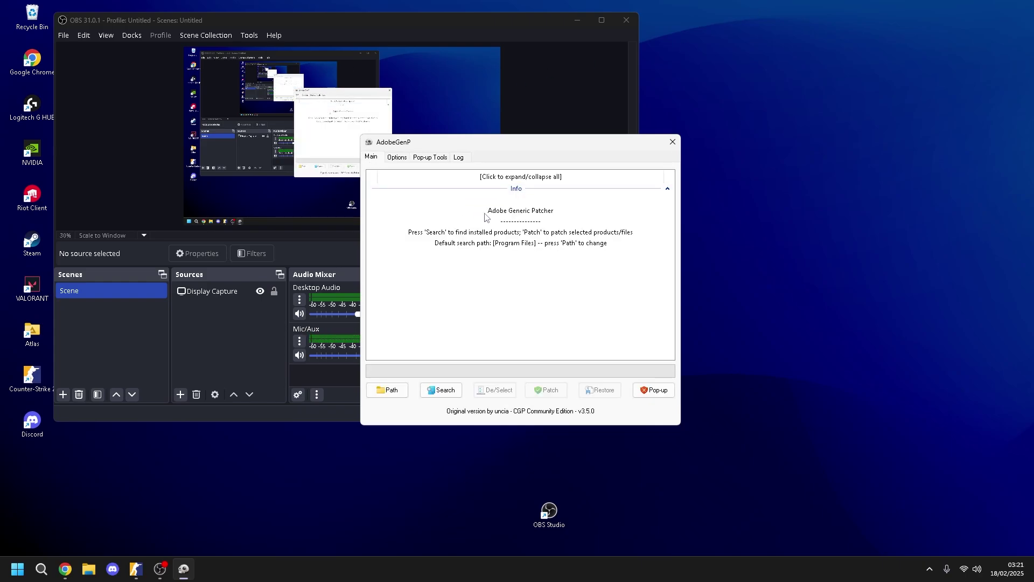
left_click(48, 567)
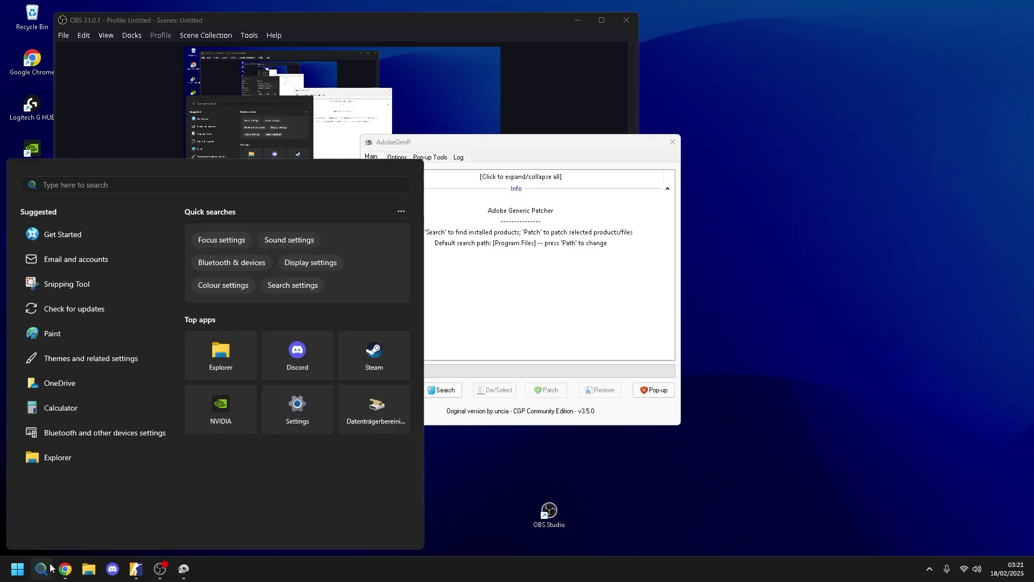
type("pre")
key("Down")
key("Return")
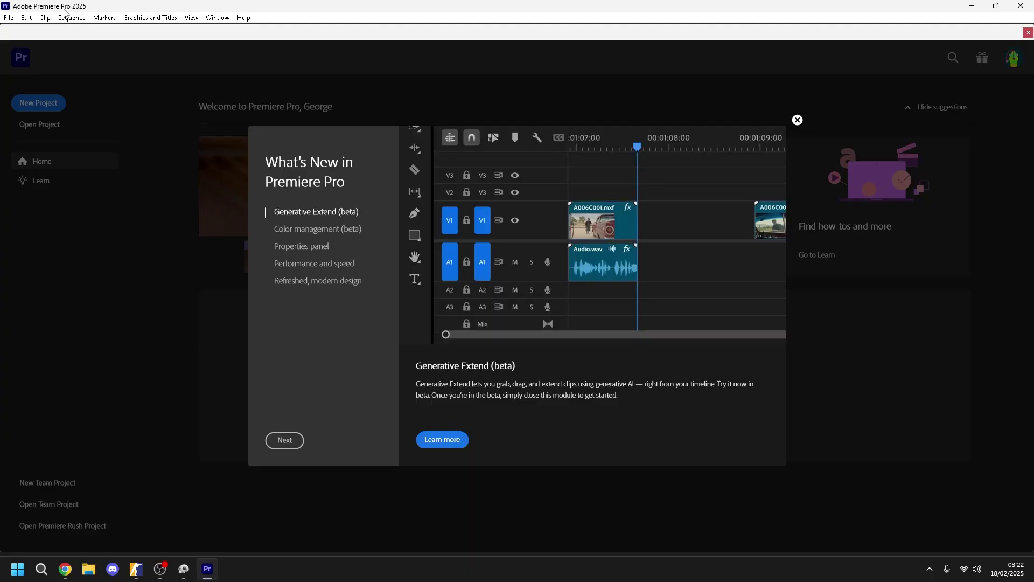
Step through and close the What's New tour, then bring back the Premiere Pro Home window
left_click(292, 440)
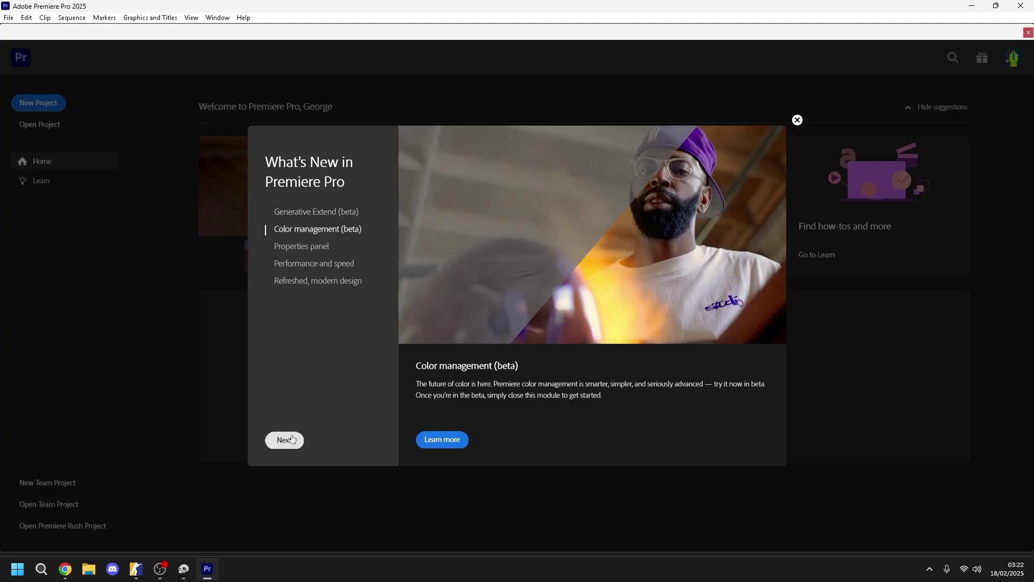
left_click(291, 440)
left_click(291, 440)
left_click(291, 440)
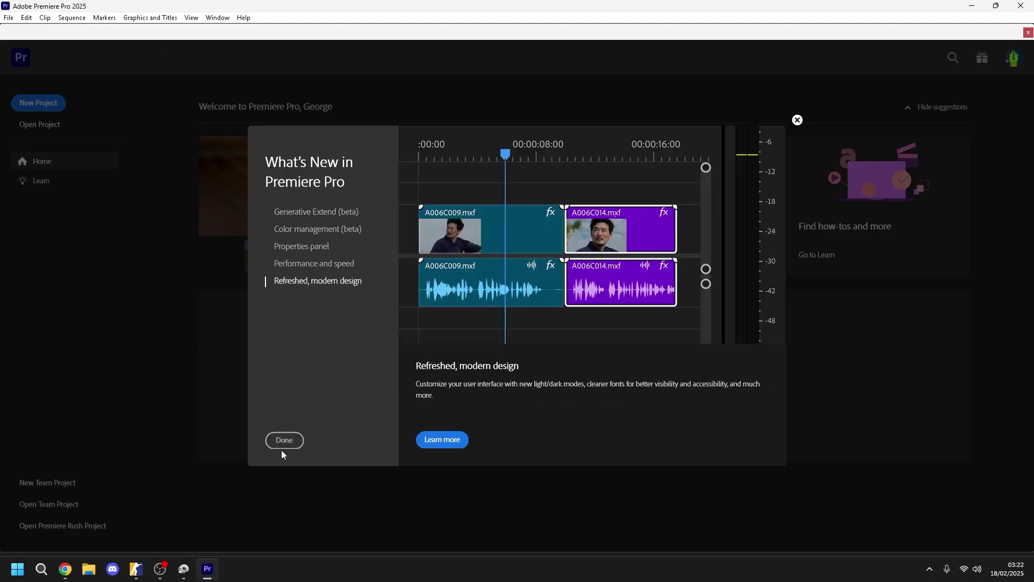
left_click(284, 446)
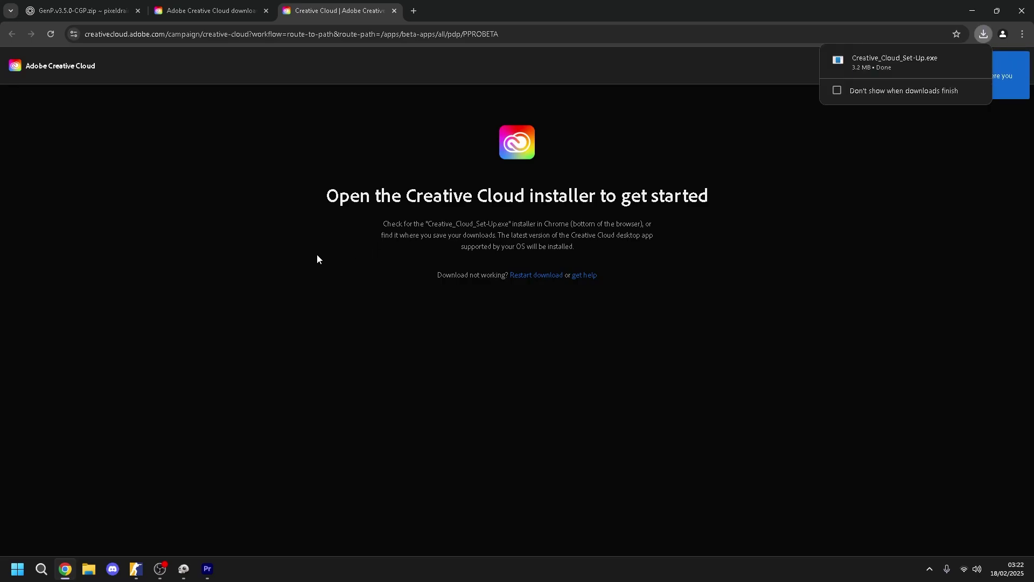
left_click(200, 567)
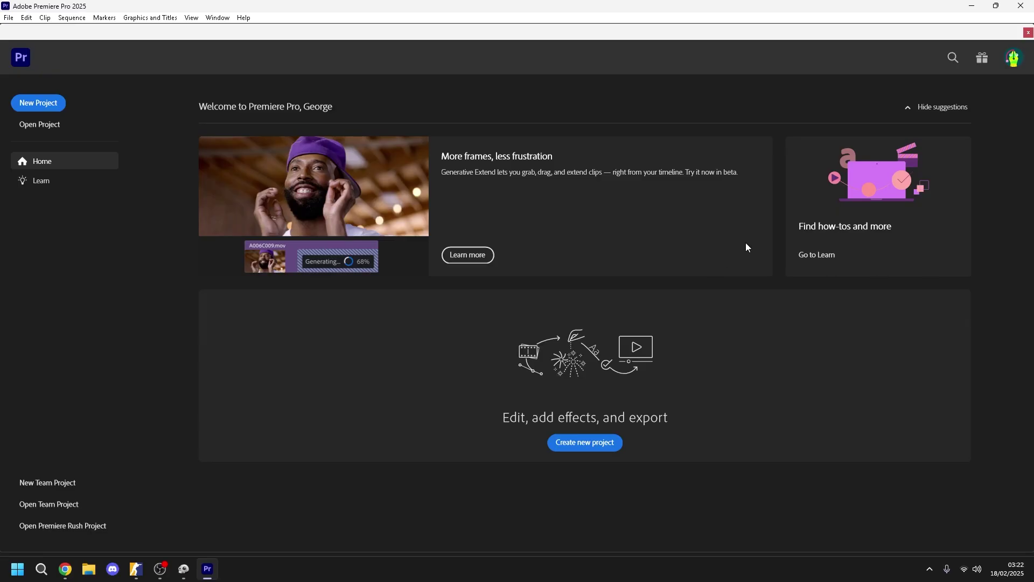
Create the Untitled project, answering the location prompt and skipping media import
left_click(56, 108)
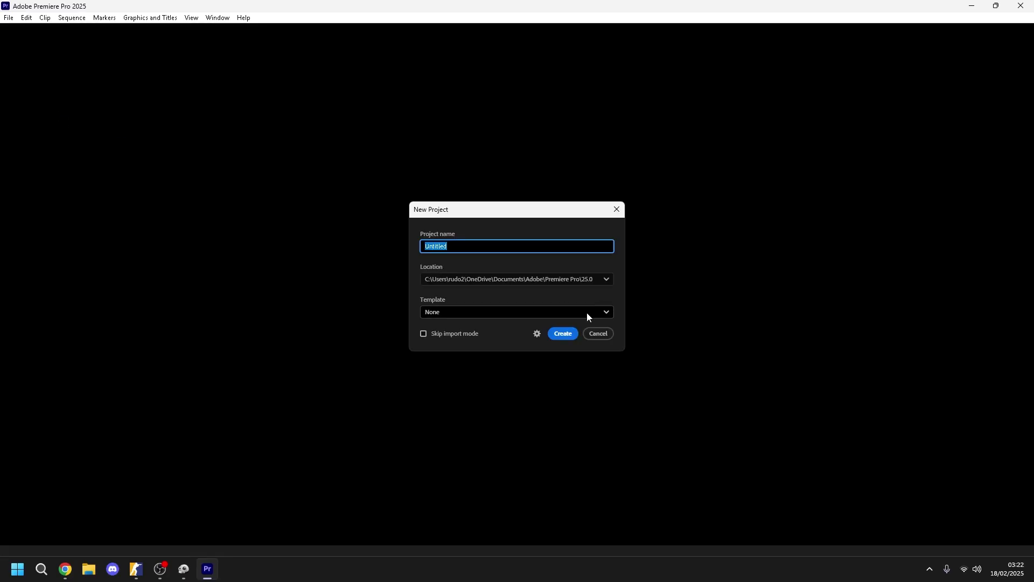
key("Return")
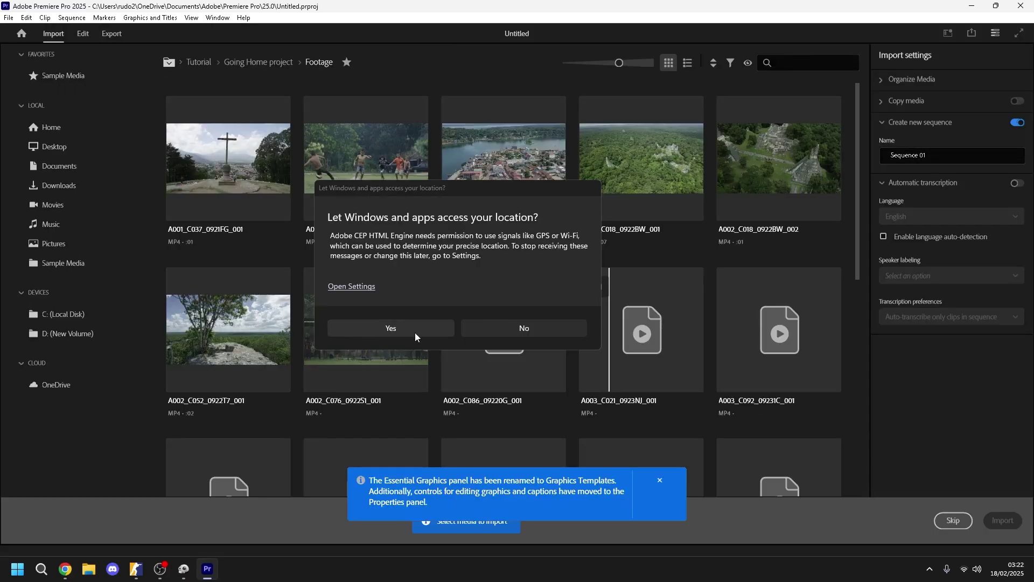
left_click(415, 332)
left_click(953, 520)
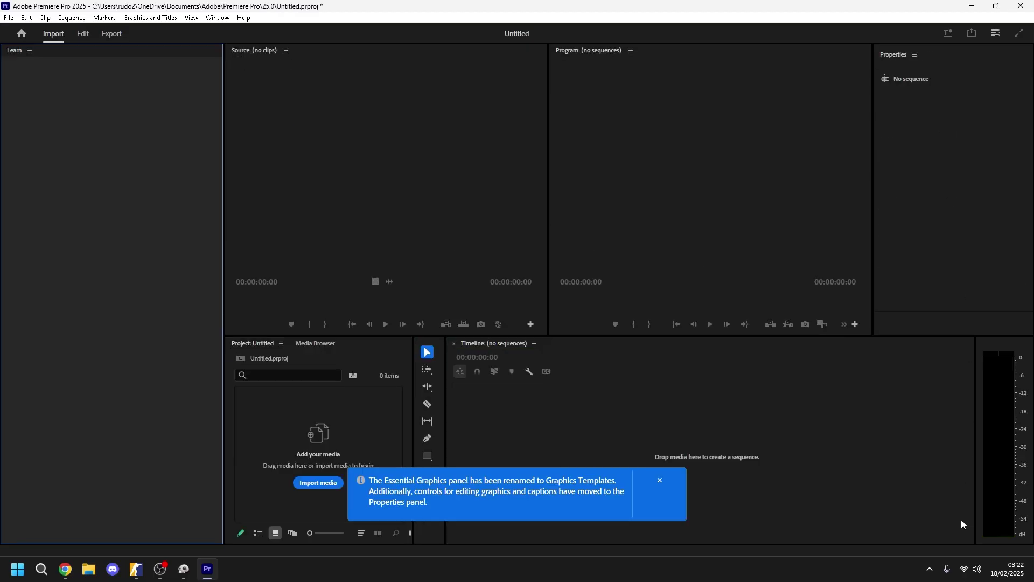
Close the Learn panel and dismiss the Graphics Templates notice
left_click(30, 50)
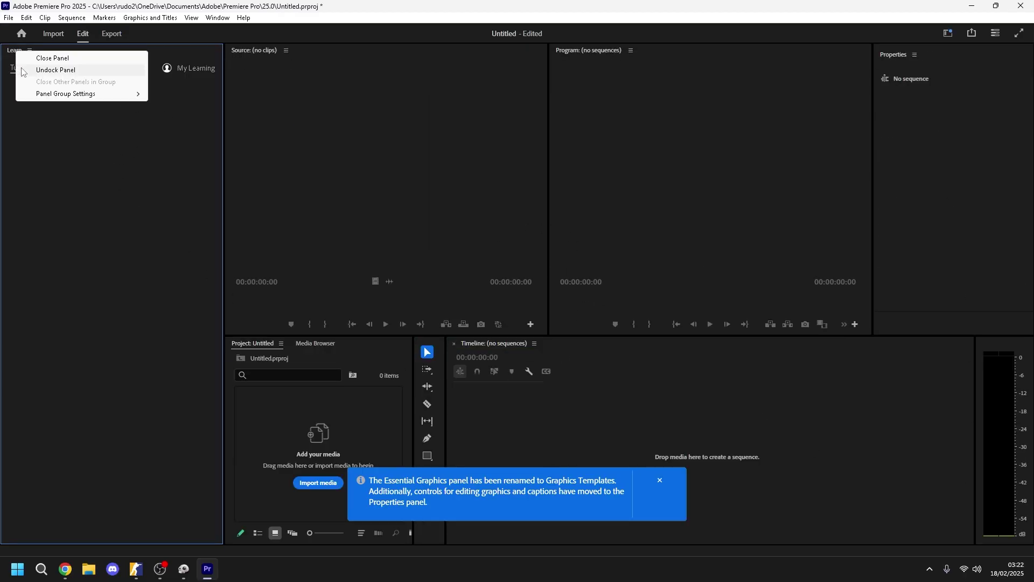
left_click(43, 58)
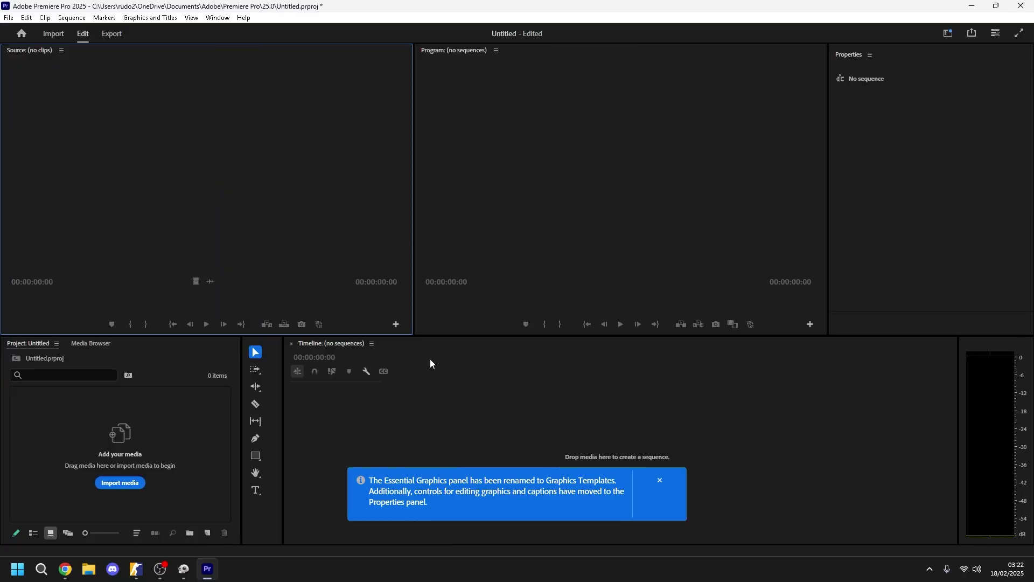
left_click(660, 479)
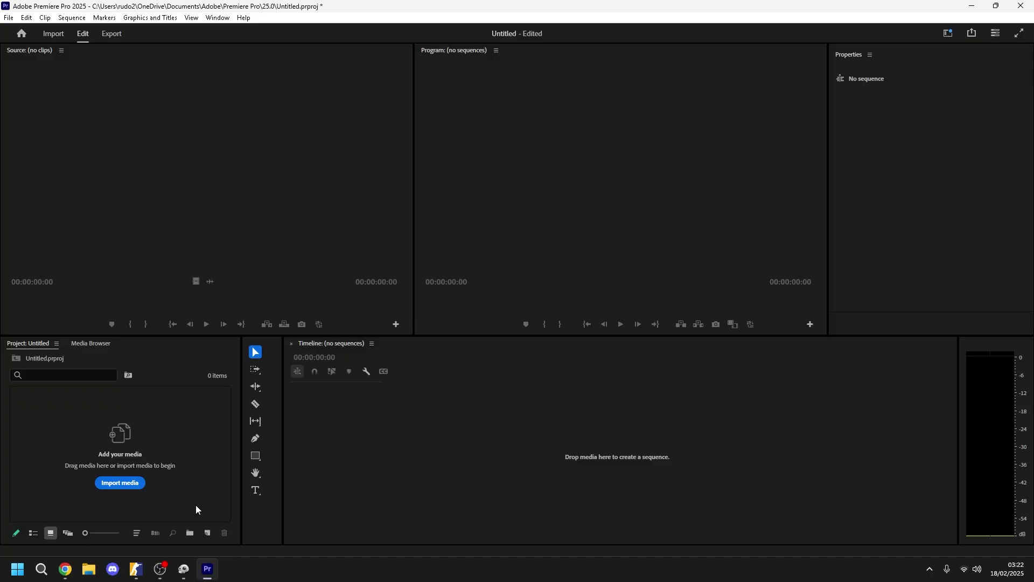
Bring OBS Studio to the front and close the AdobeGenP patcher window
left_click(157, 566)
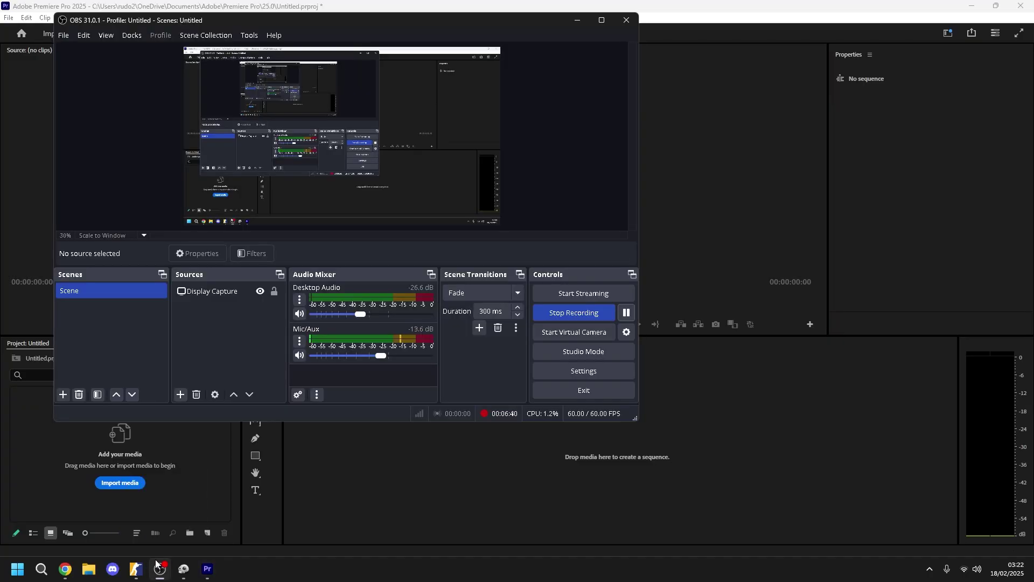
left_click(184, 569)
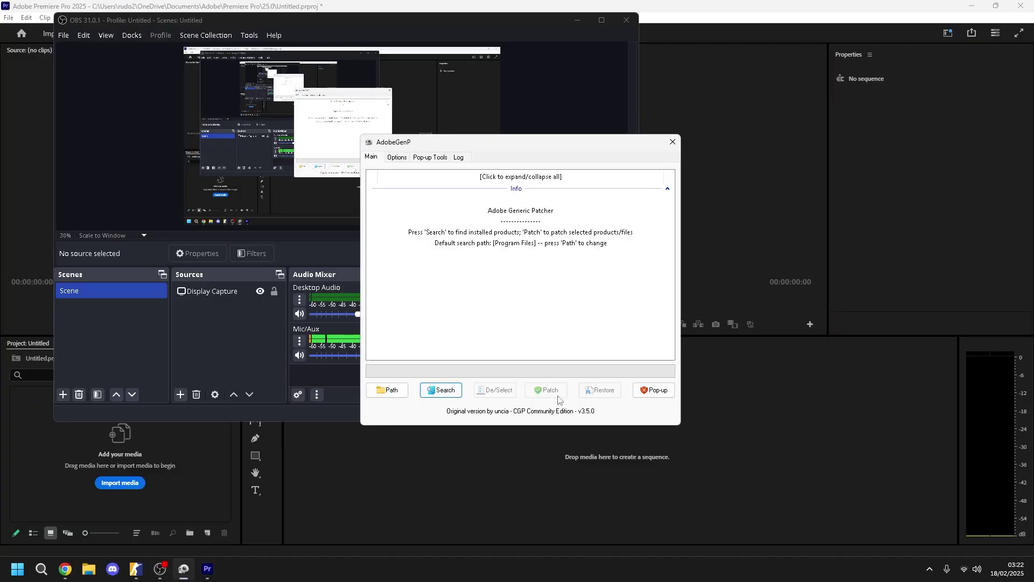
left_click(672, 142)
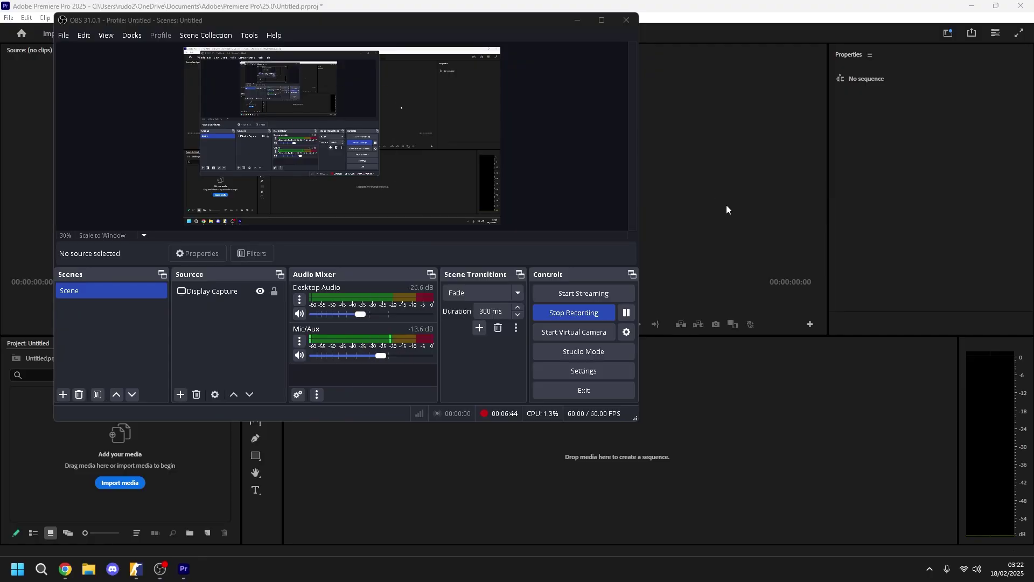